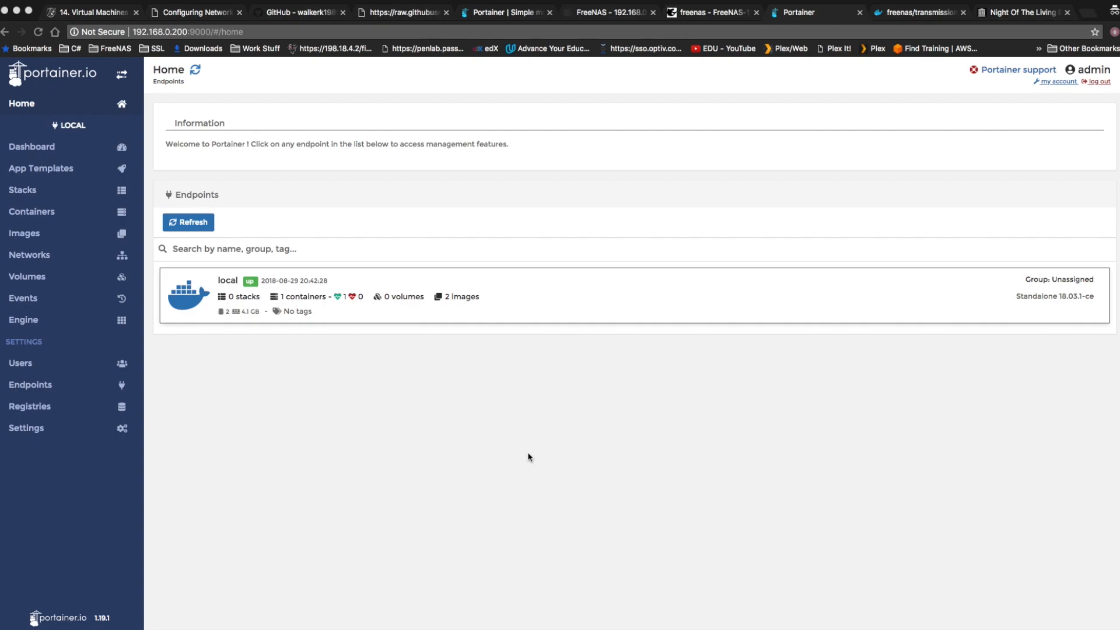
{"action": "left_click", "coordinate": [259, 33]}
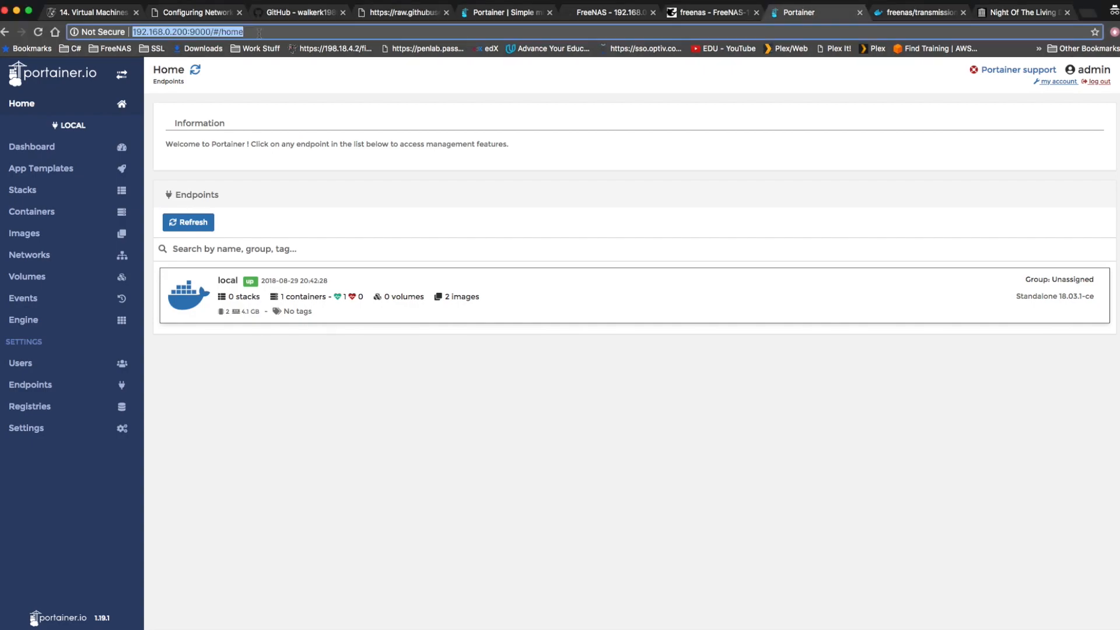
{"action": "left_click", "coordinate": [190, 31]}
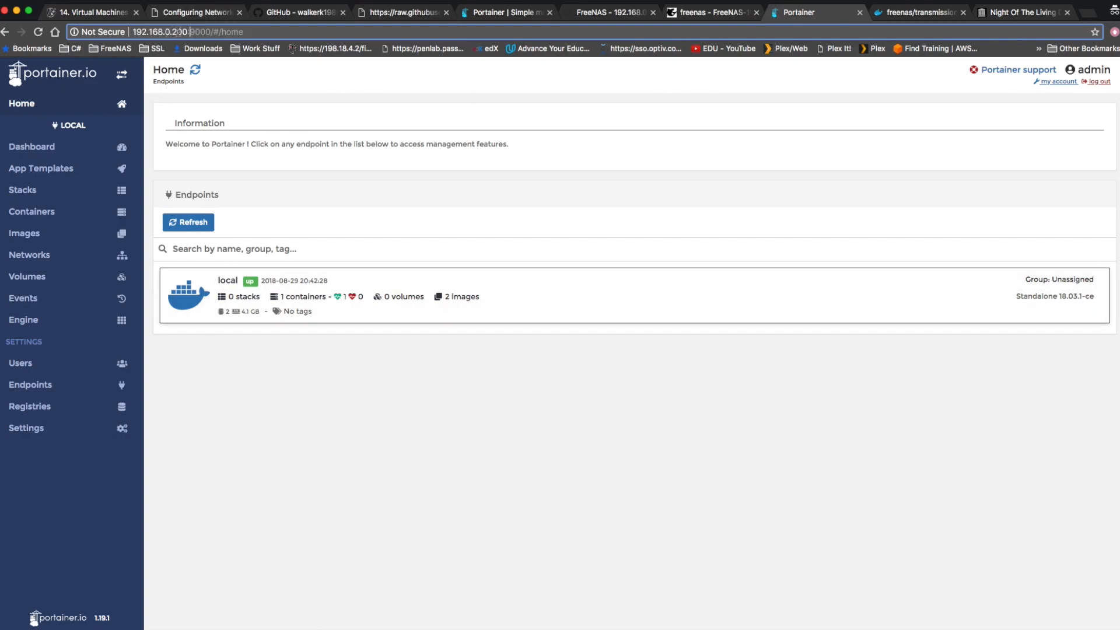
{"action": "left_click_drag", "start_coordinate": [190, 32], "coordinate": [327, 33]}
{"action": "left_click", "coordinate": [390, 401]}
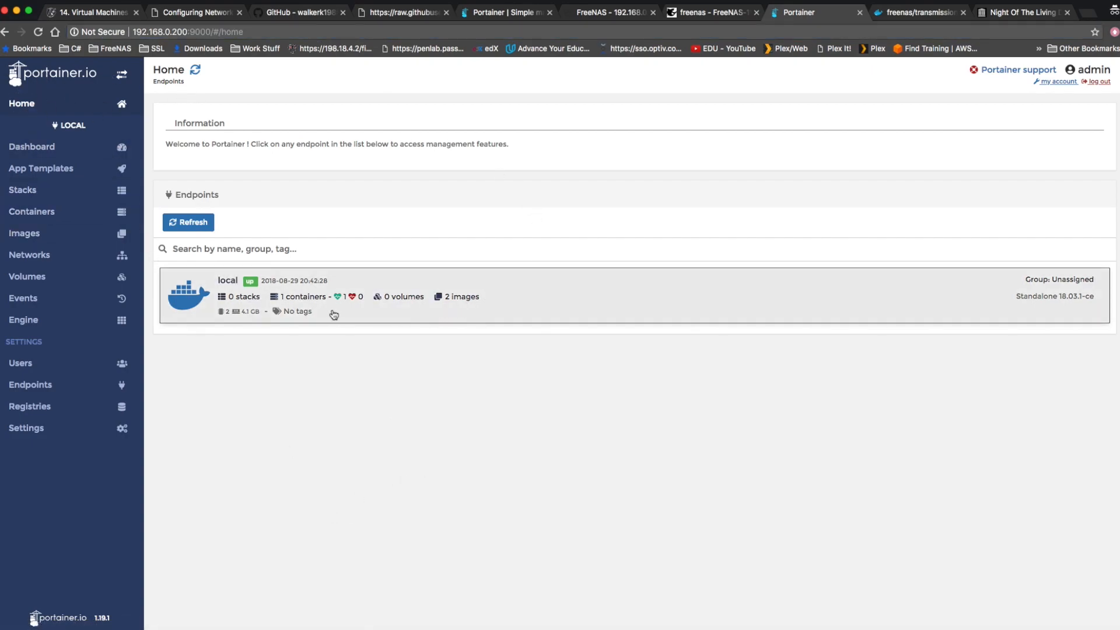
Open the container list of the local endpoint and start adding a new container.
{"action": "left_click", "coordinate": [224, 279]}
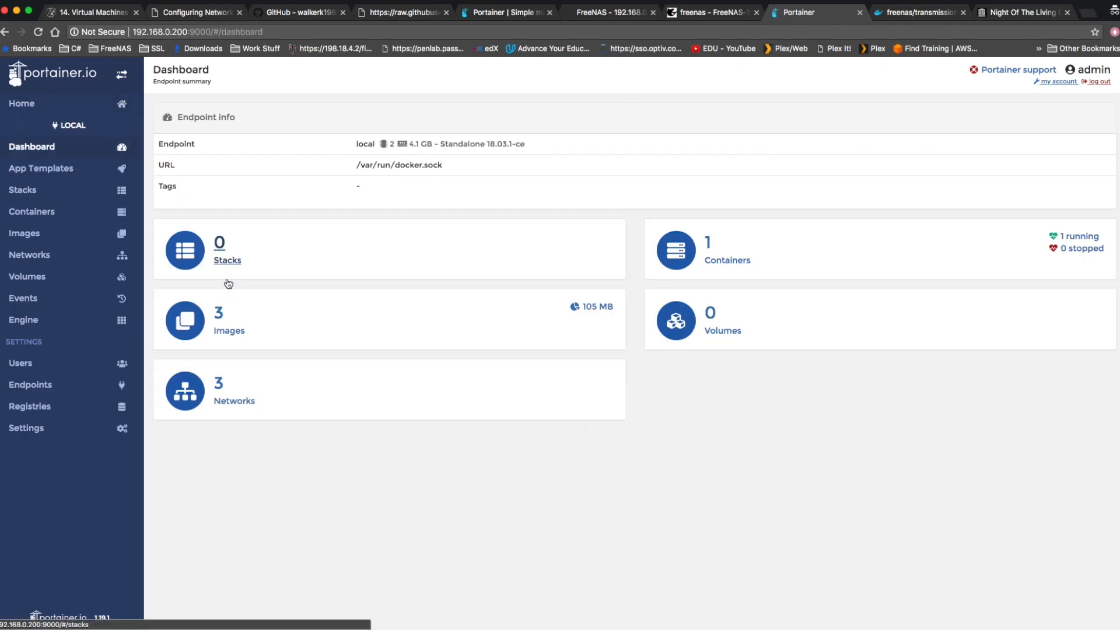
{"action": "left_click", "coordinate": [714, 260]}
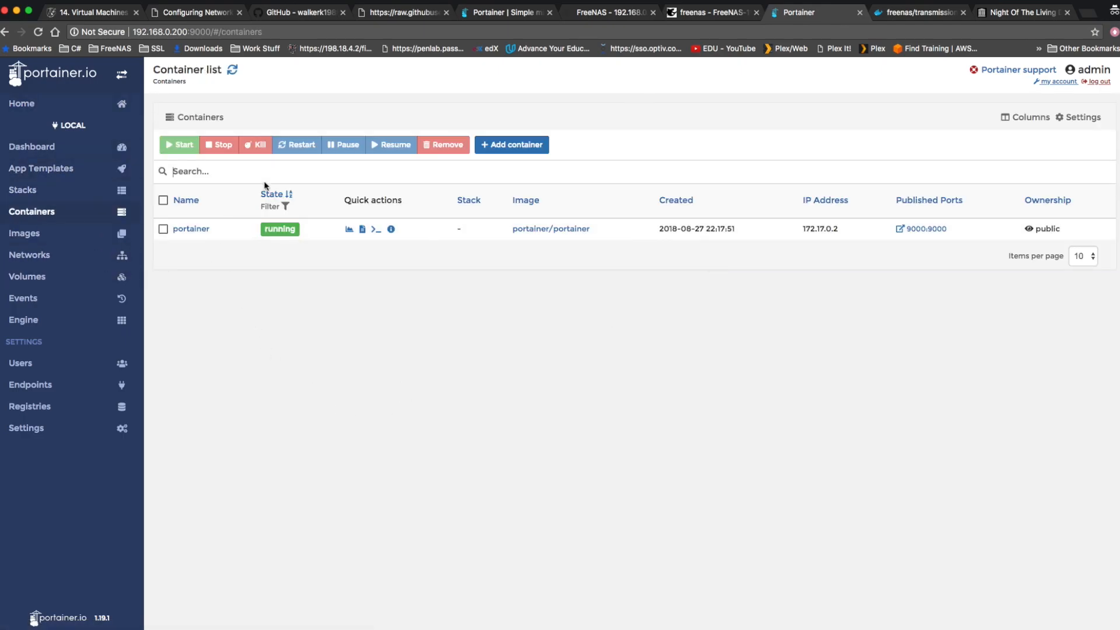
{"action": "left_click", "coordinate": [512, 145]}
Copy the image name linuxserver/transmission from the Dockerfile on Docker Hub's freenas/transmission page.
{"action": "key", "text": "ctrl+Tab"}
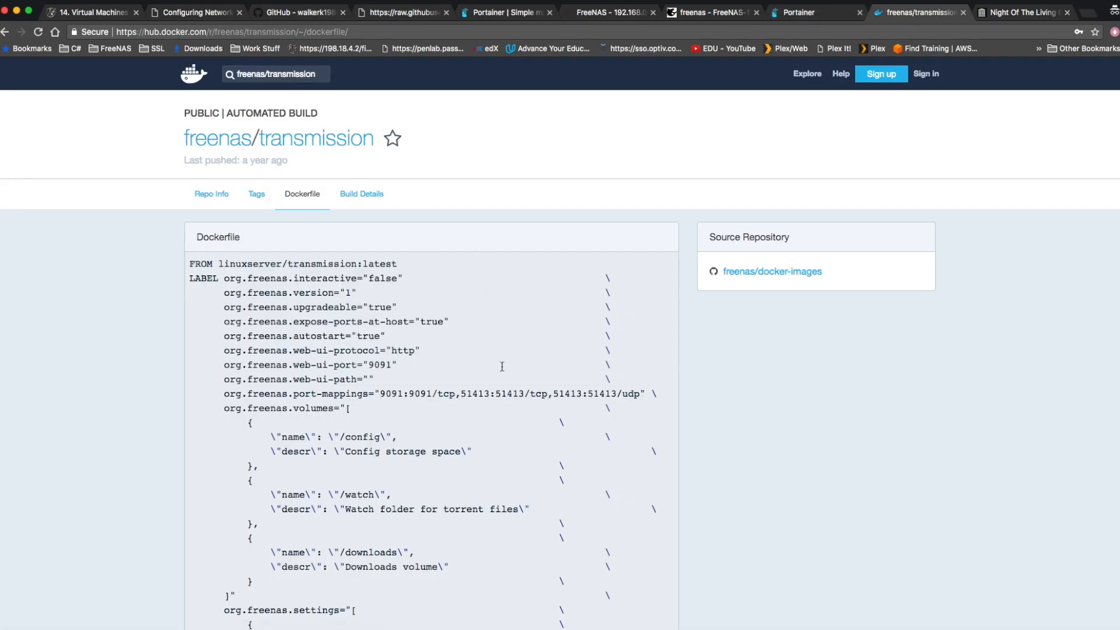
{"action": "scroll", "coordinate": [494, 367], "scroll_direction": "down", "scroll_amount": 1}
{"action": "scroll", "coordinate": [494, 367], "scroll_direction": "down", "scroll_amount": 4}
{"action": "scroll", "coordinate": [467, 407], "scroll_direction": "up", "scroll_amount": 5}
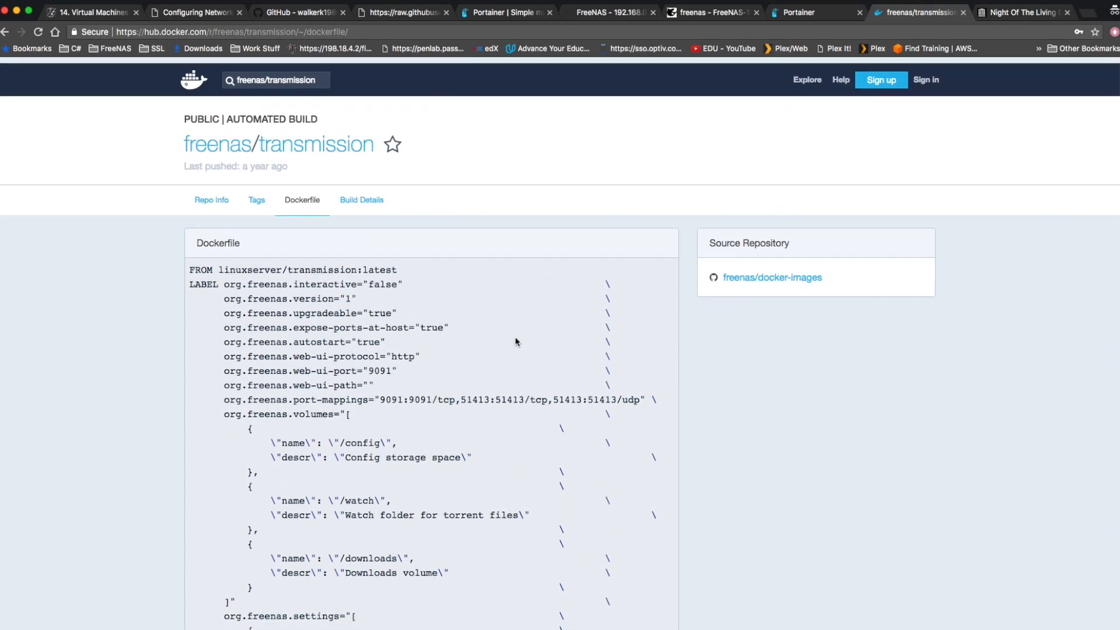
{"action": "left_click_drag", "start_coordinate": [219, 264], "coordinate": [357, 264]}
{"action": "left_click", "coordinate": [253, 263]}
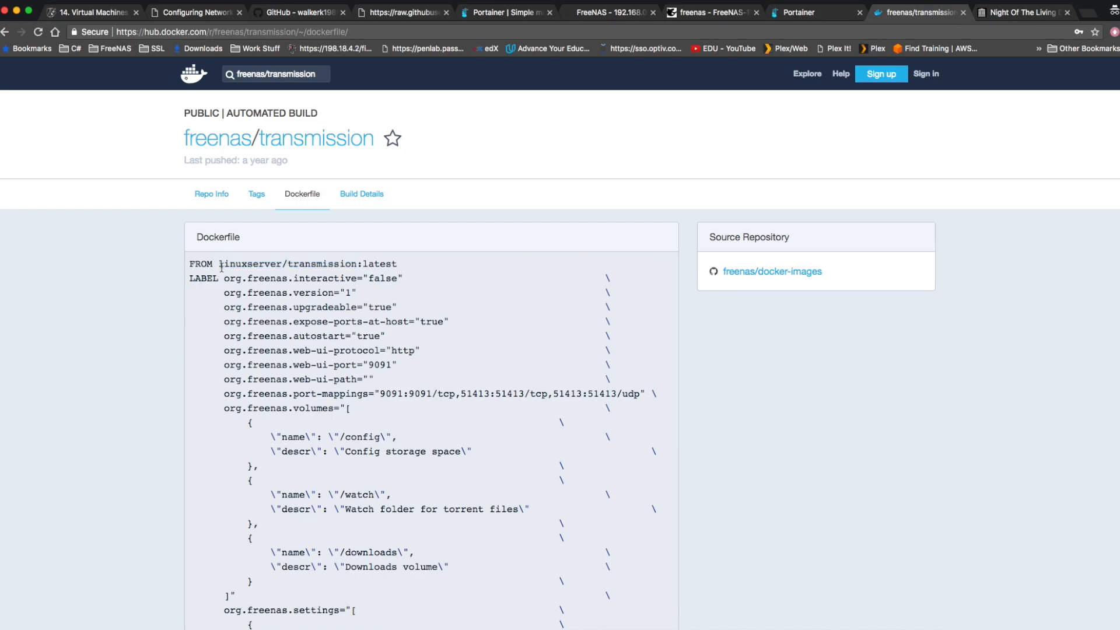
{"action": "left_click_drag", "start_coordinate": [219, 263], "coordinate": [355, 265]}
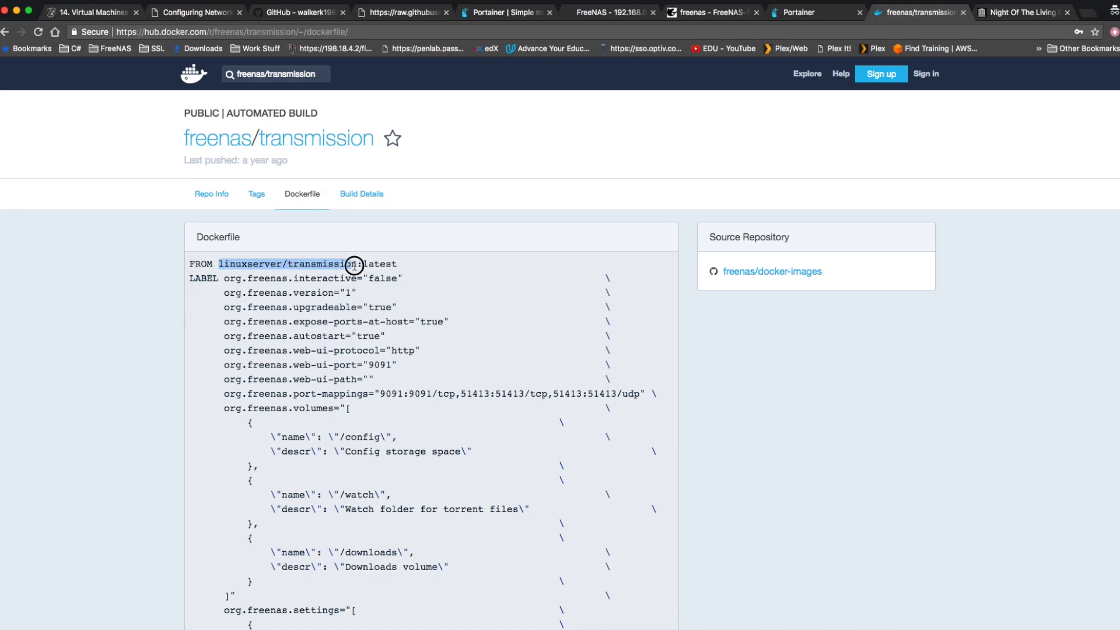
{"action": "left_click", "coordinate": [520, 396]}
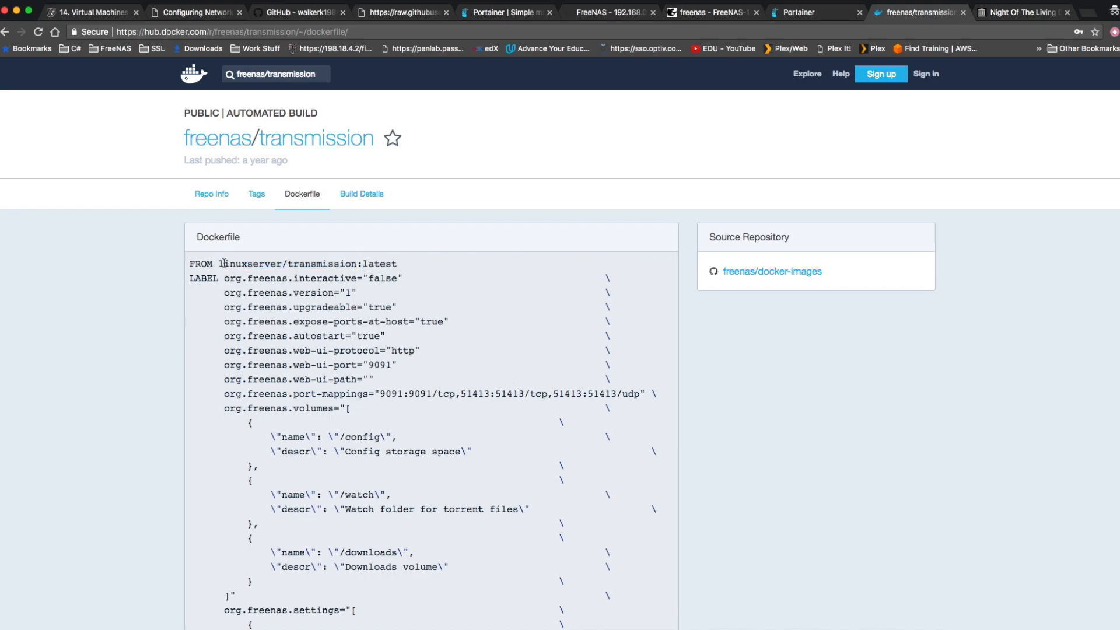
{"action": "left_click_drag", "start_coordinate": [220, 265], "coordinate": [351, 264]}
{"action": "right_click", "coordinate": [332, 264]}
{"action": "left_click", "coordinate": [362, 289]}
Back in Portainer, paste linuxserver/transmission as the new container's image and name the container transmission1.
{"action": "left_click", "coordinate": [808, 13]}
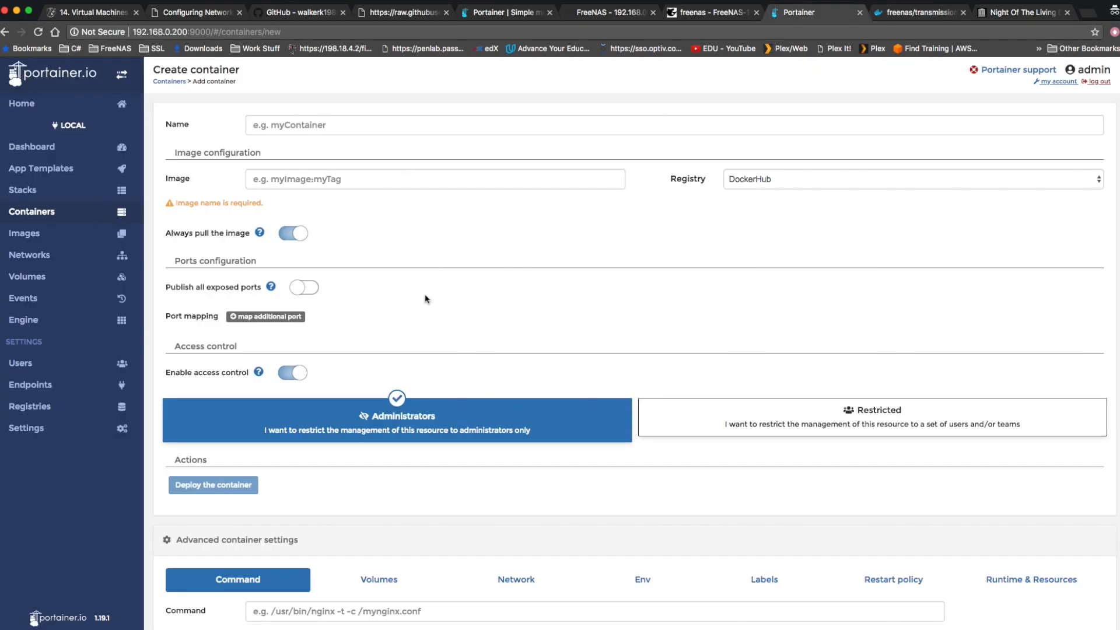
{"action": "left_click", "coordinate": [312, 182]}
{"action": "right_click", "coordinate": [313, 182]}
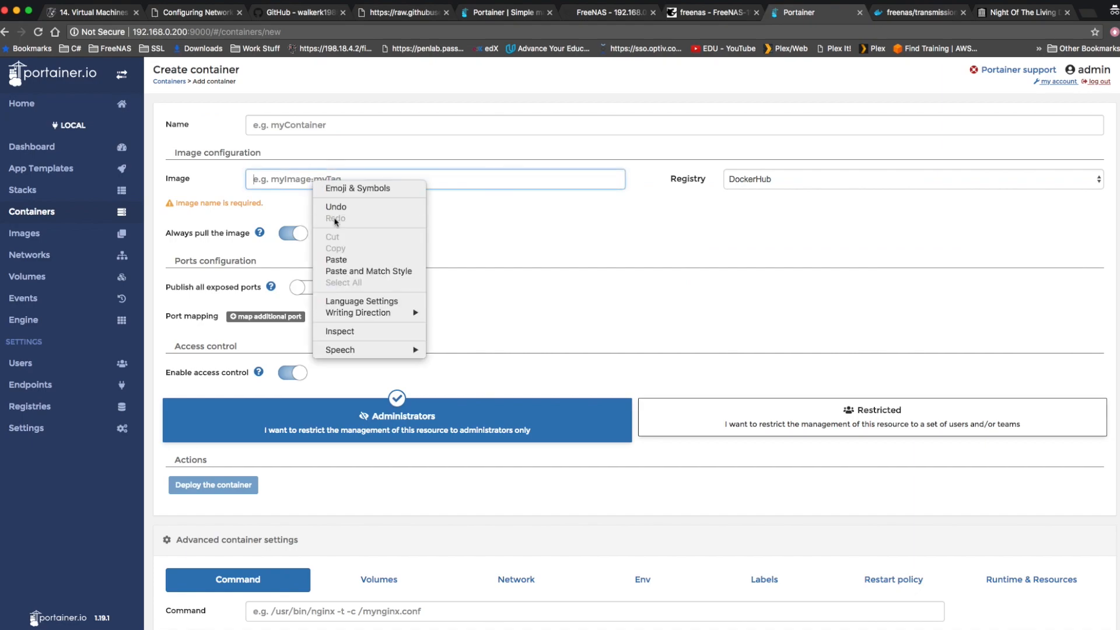
{"action": "left_click", "coordinate": [353, 260]}
{"action": "left_click", "coordinate": [309, 124]}
{"action": "type", "text": "transmission1"}
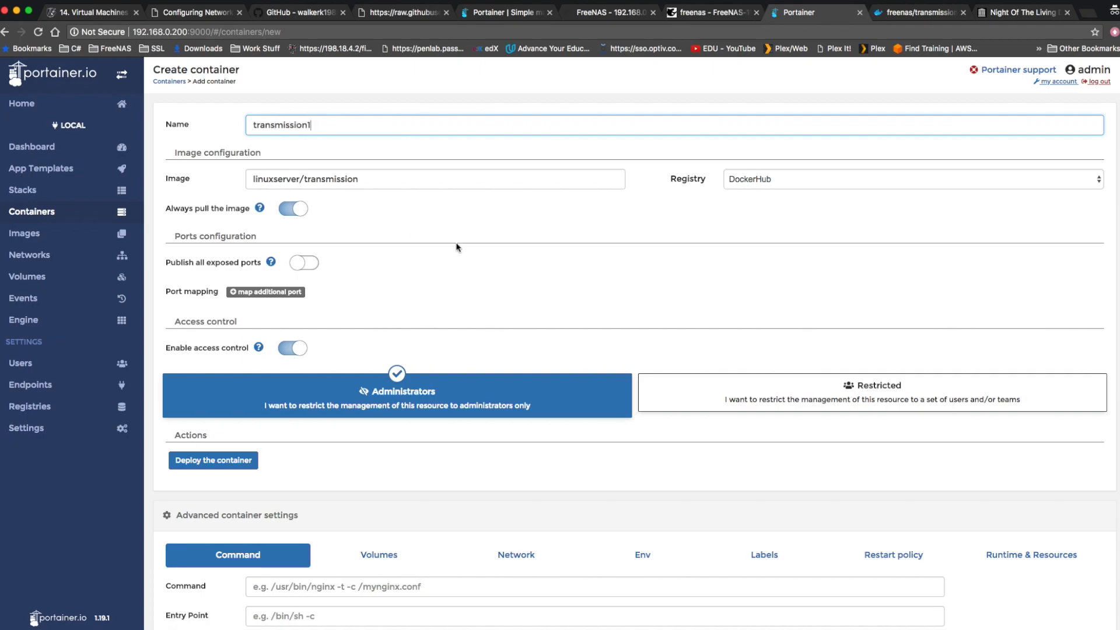
Enable publishing of all exposed ports and add three empty port mappings.
{"action": "scroll", "coordinate": [445, 255], "scroll_direction": "down", "scroll_amount": 2}
{"action": "left_click", "coordinate": [300, 199]}
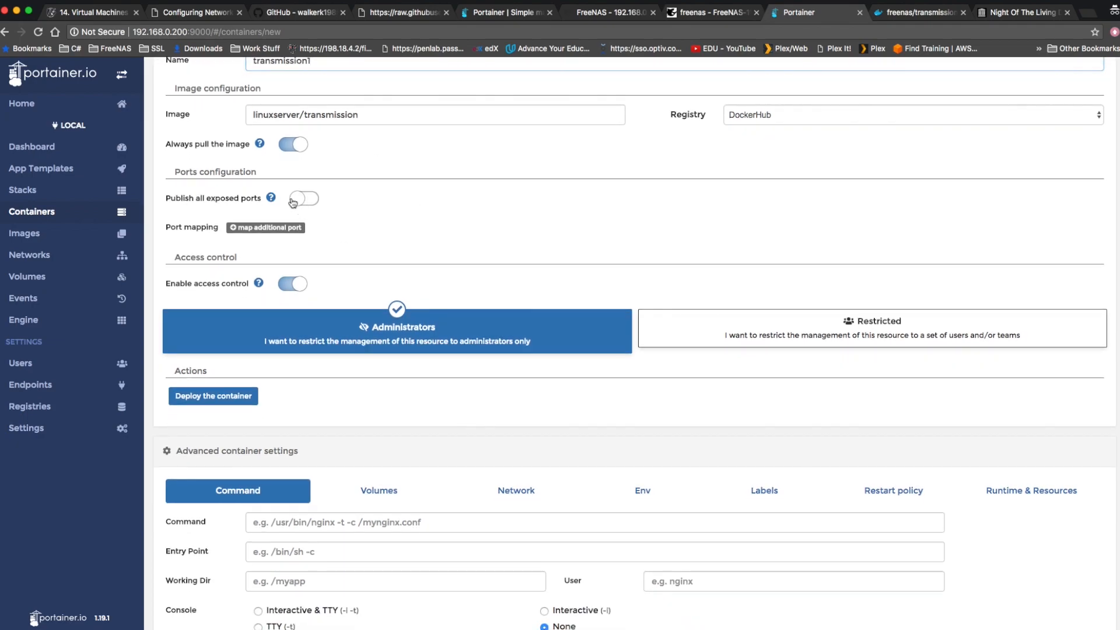
{"action": "left_click", "coordinate": [273, 229]}
{"action": "left_click", "coordinate": [274, 229]}
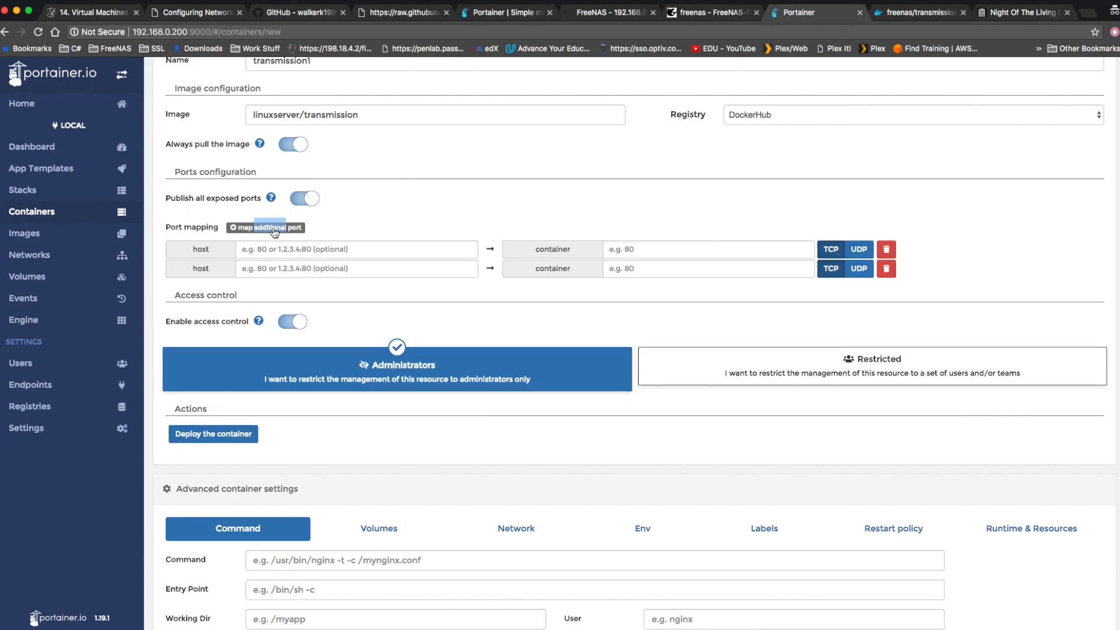
{"action": "left_click", "coordinate": [273, 229]}
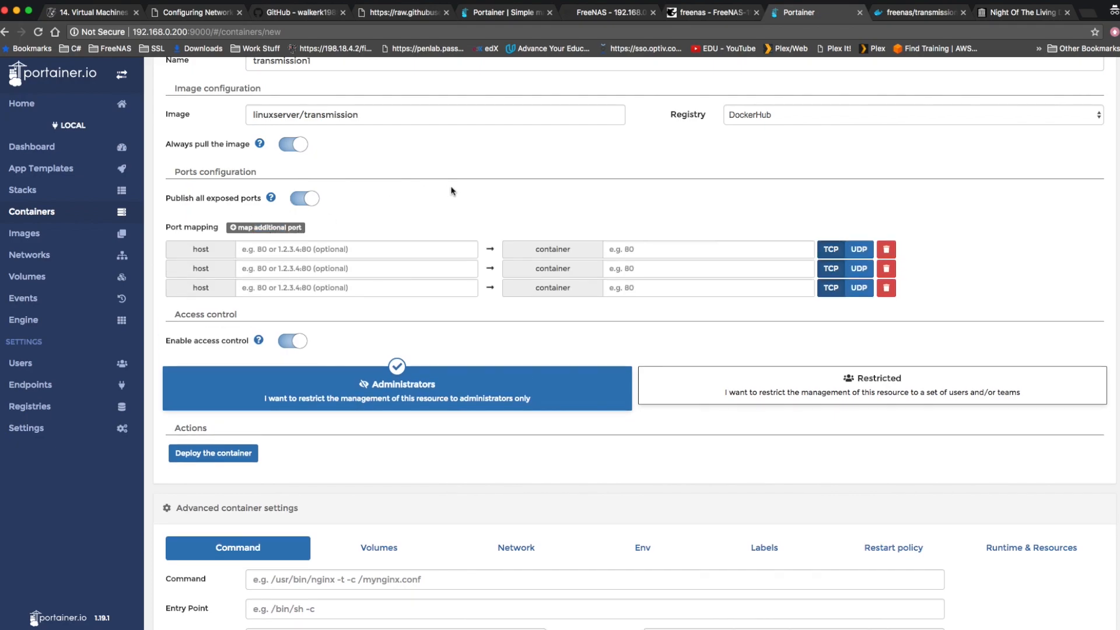
Copy port 9091 from the Dockerfile's port mappings into the first mapping's host port.
{"action": "left_click", "coordinate": [917, 12]}
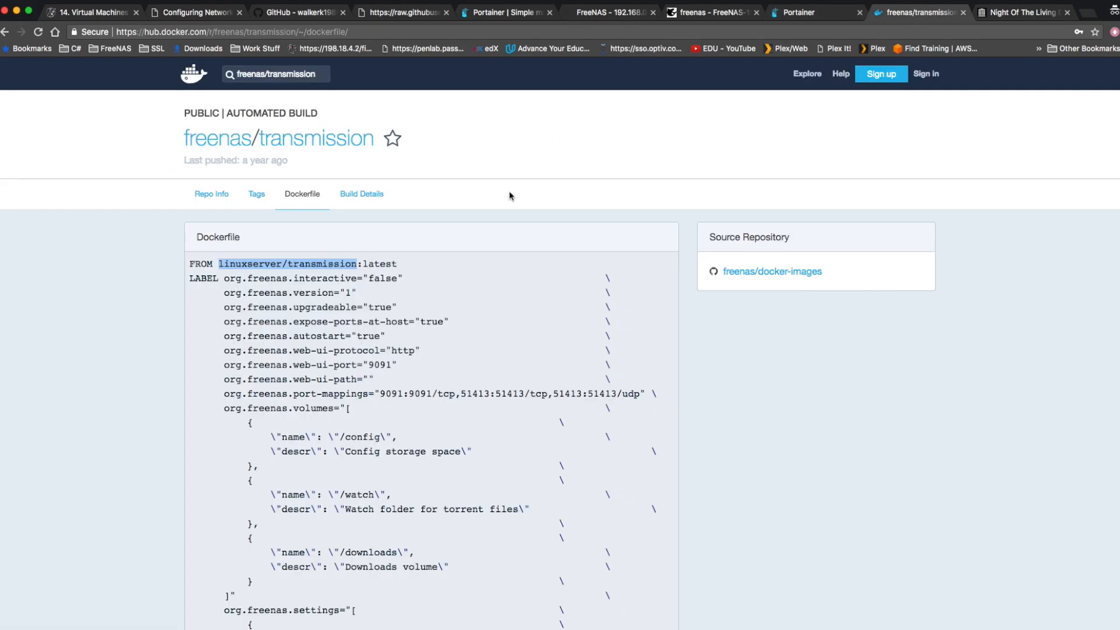
{"action": "scroll", "coordinate": [415, 378], "scroll_direction": "down", "scroll_amount": 3}
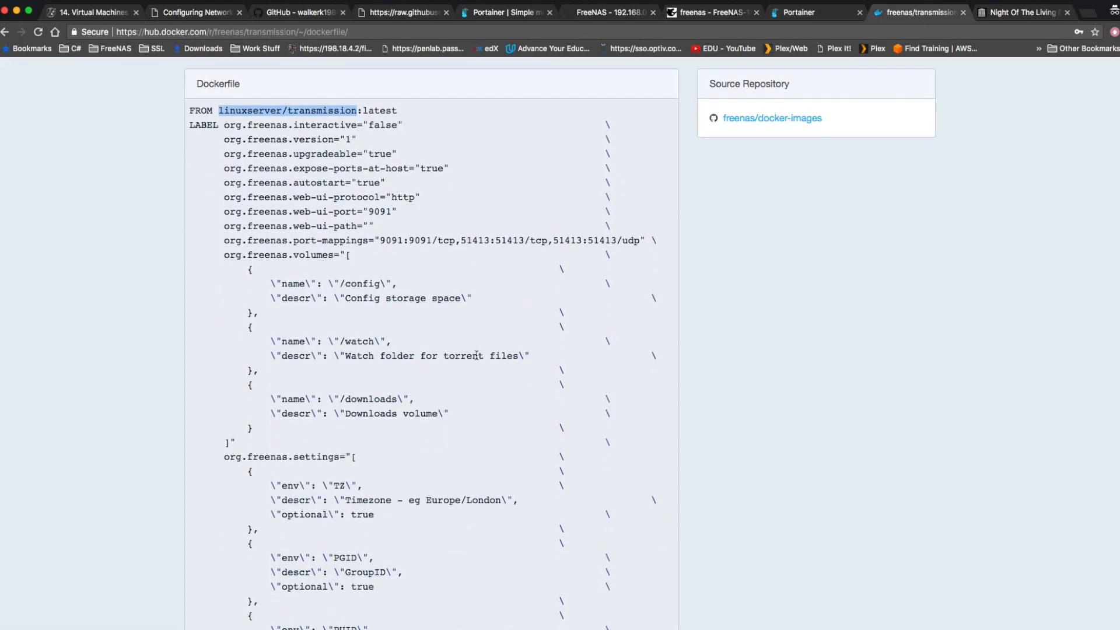
{"action": "double_click", "coordinate": [388, 241]}
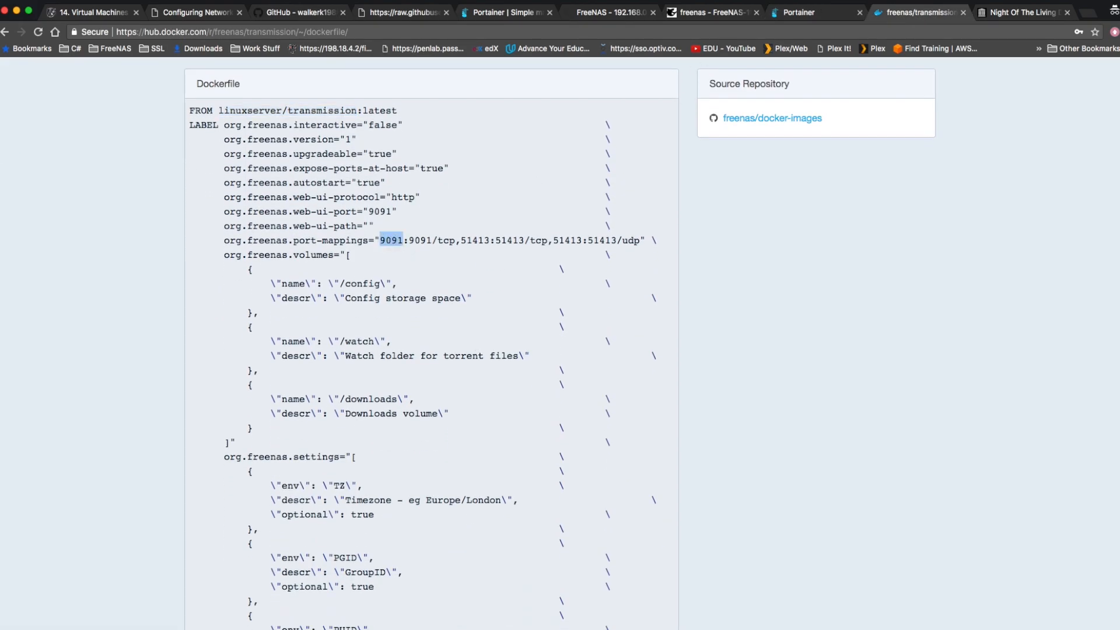
{"action": "left_click", "coordinate": [816, 12]}
{"action": "left_click", "coordinate": [308, 249]}
{"action": "key", "text": "super+v"}
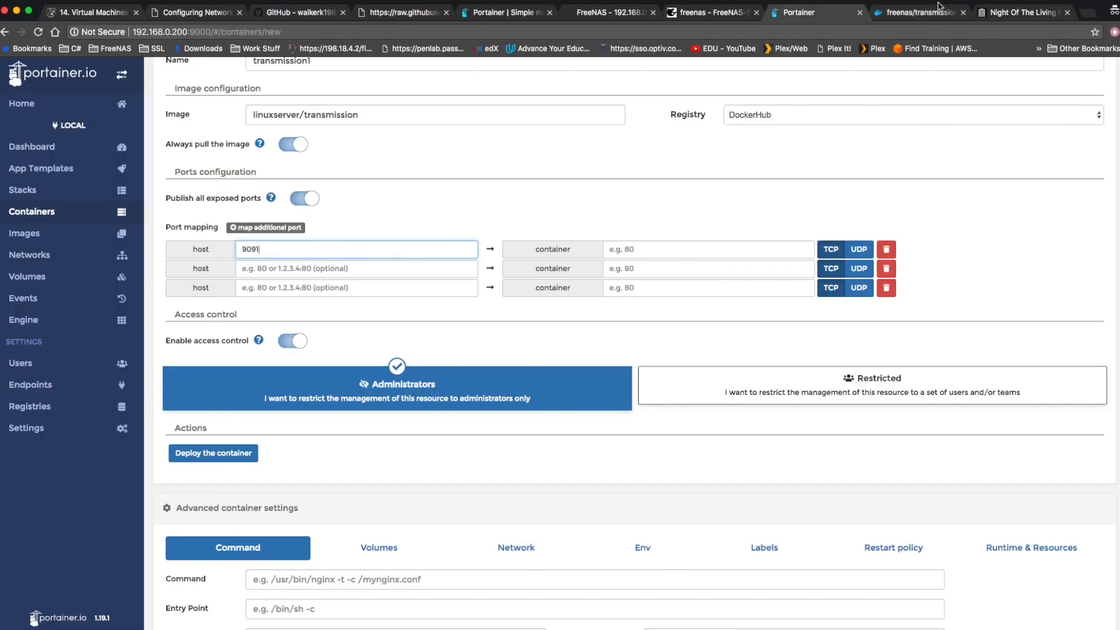
Copy port 51413 from the Dockerfile into the host ports of the second and third mappings.
{"action": "left_click", "coordinate": [921, 13]}
{"action": "double_click", "coordinate": [476, 238]}
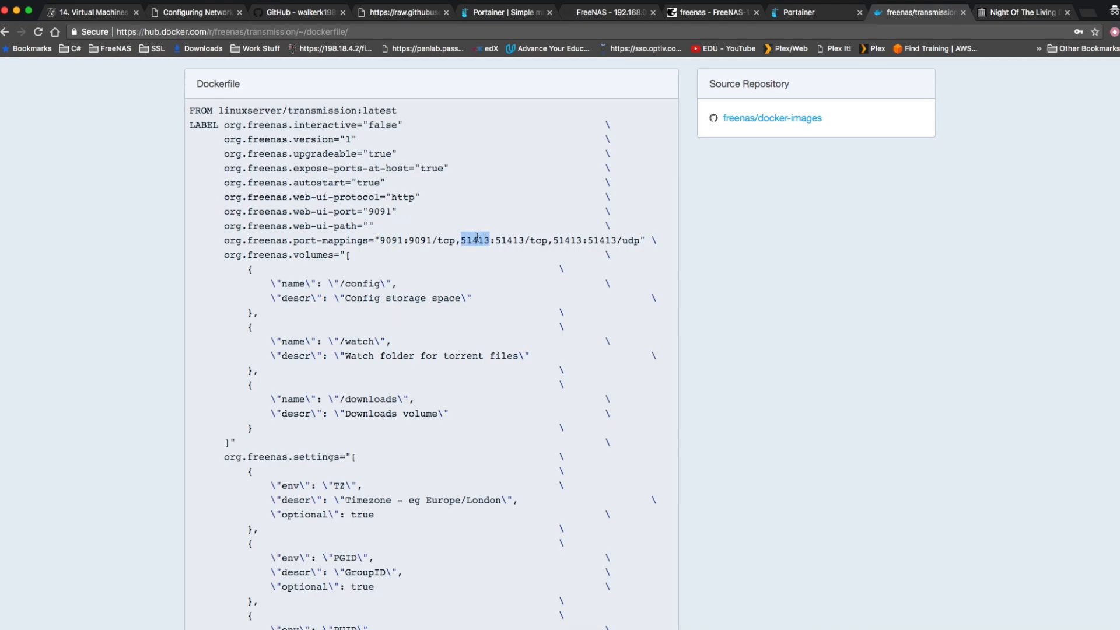
{"action": "left_click", "coordinate": [804, 12]}
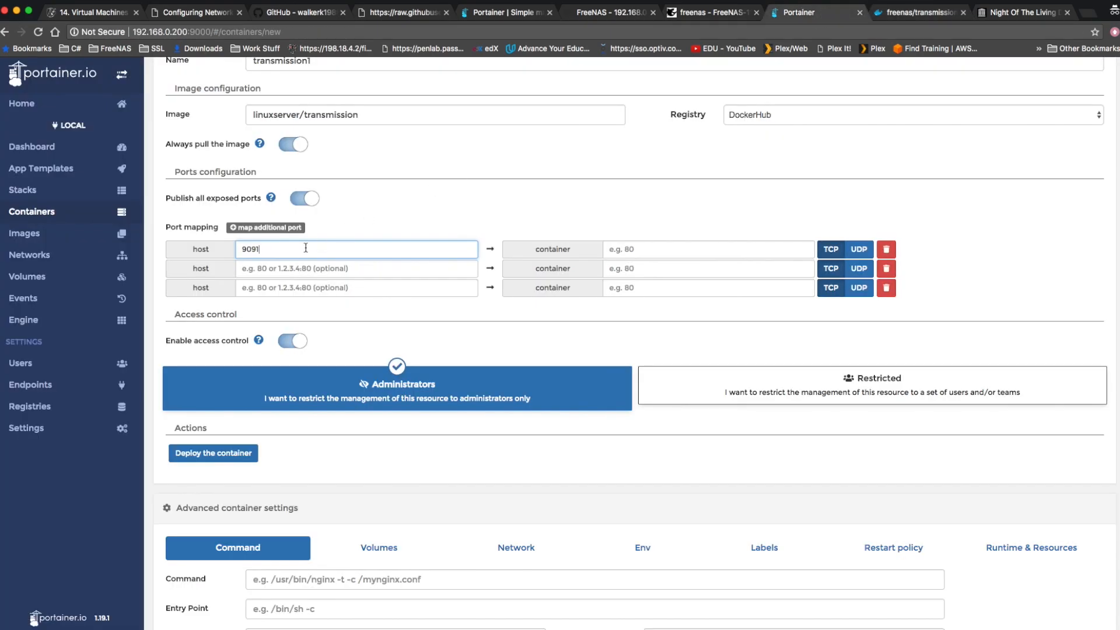
{"action": "left_click", "coordinate": [290, 268]}
{"action": "key", "text": "super+v"}
{"action": "left_click", "coordinate": [283, 286]}
{"action": "key", "text": "super+v"}
Append the protocols to the three host ports so they read 9091/tcp, 51413/tcp and 51413/udp.
{"action": "left_click", "coordinate": [308, 250]}
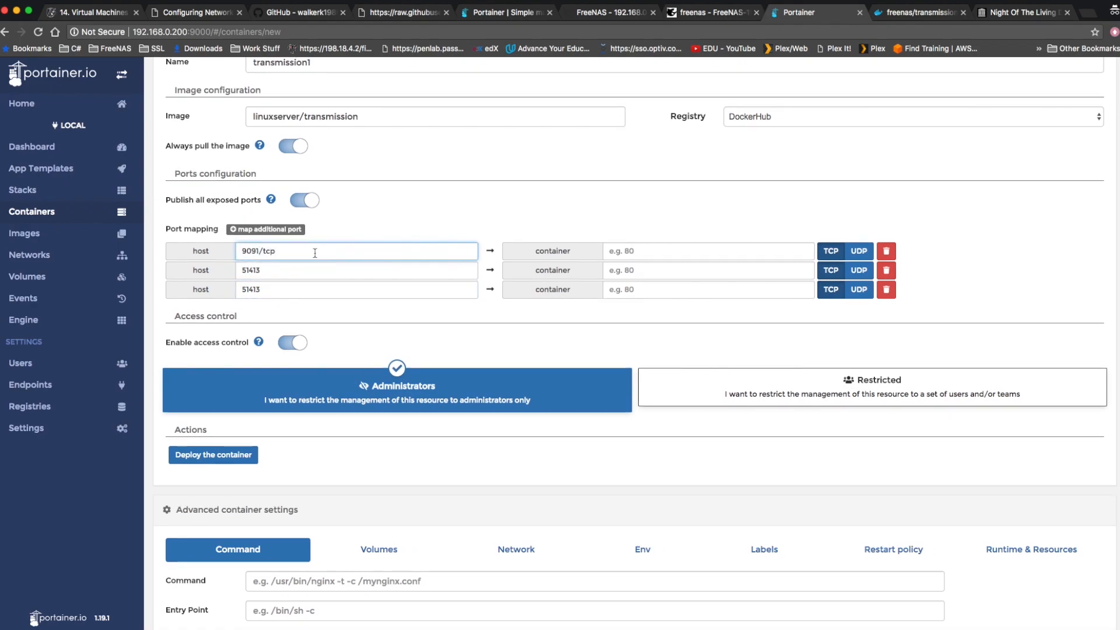
{"action": "left_click", "coordinate": [301, 276]}
{"action": "type", "text": "/c"}
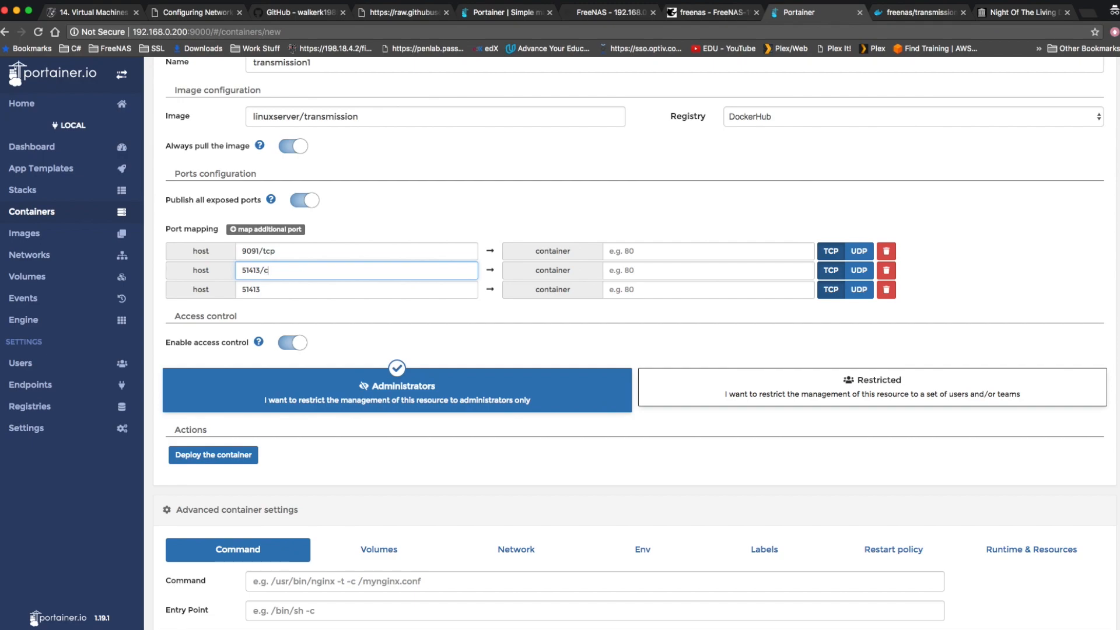
{"action": "left_click", "coordinate": [297, 290]}
{"action": "type", "text": "/udp"}
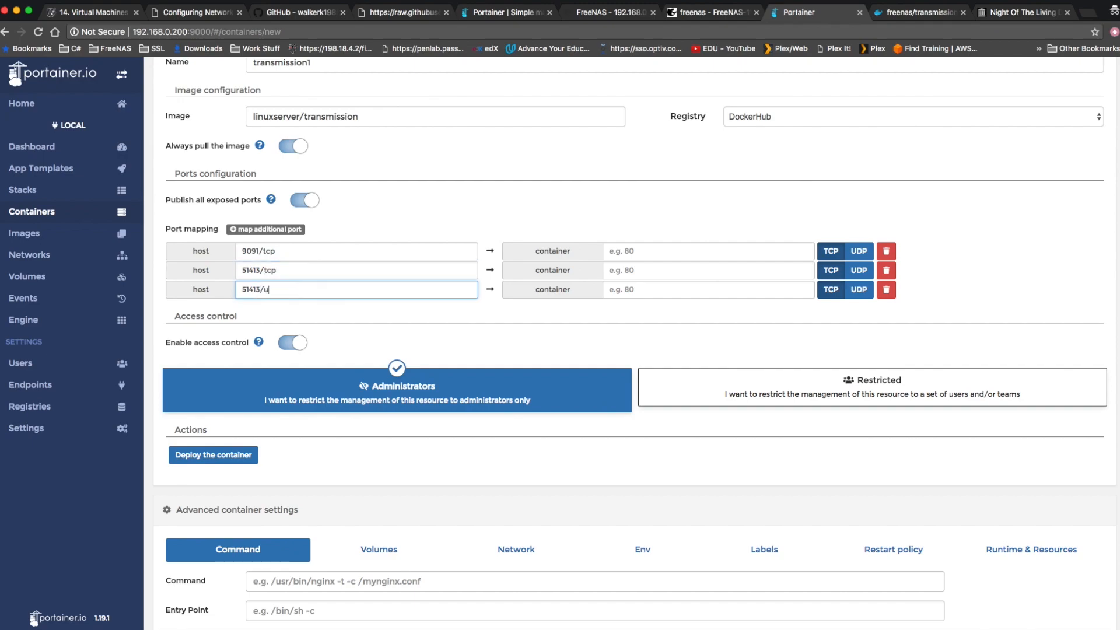
Copy each host port entry into its matching container port: 9091/tcp, 51413/tcp and 51413/udp.
{"action": "triple_click", "coordinate": [257, 270]}
{"action": "triple_click", "coordinate": [261, 251]}
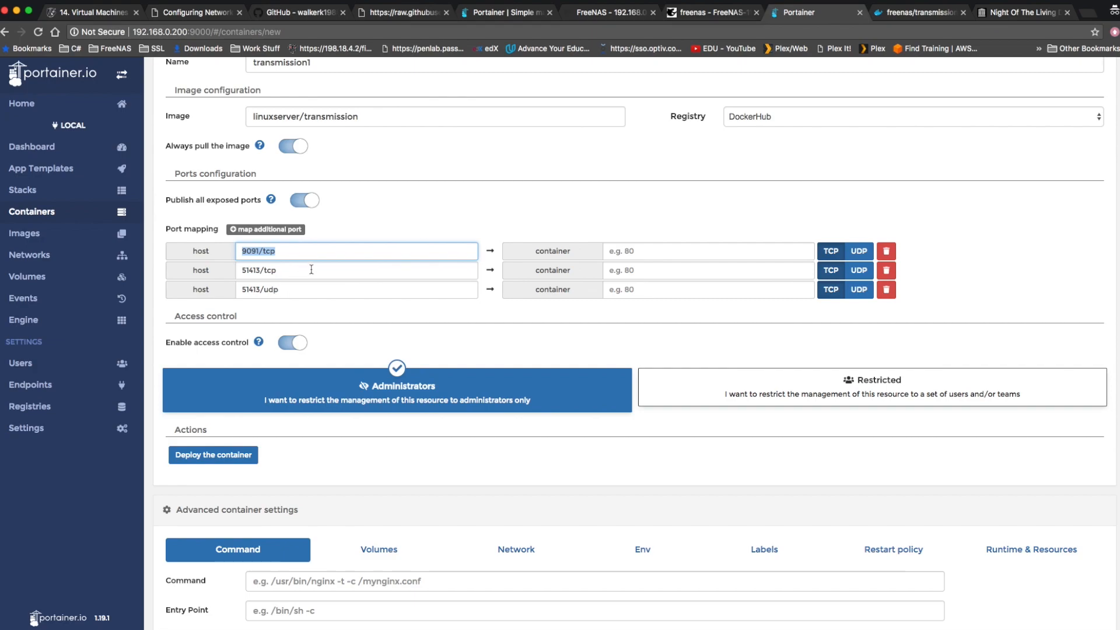
{"action": "left_click", "coordinate": [656, 249]}
{"action": "key", "text": "super+v"}
{"action": "triple_click", "coordinate": [359, 268]}
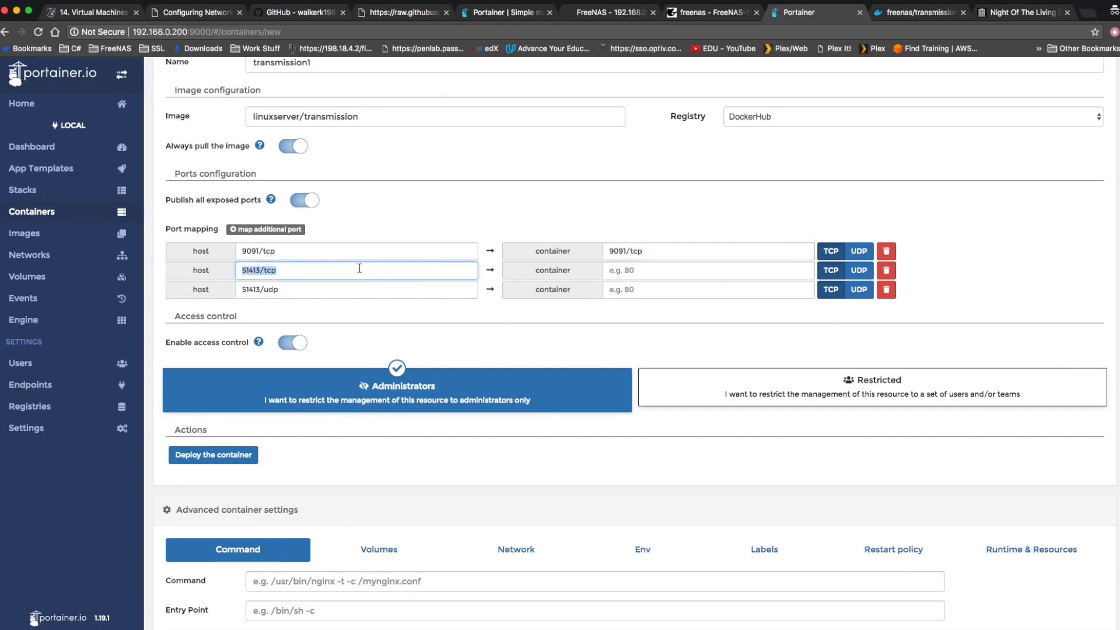
{"action": "left_click", "coordinate": [647, 268]}
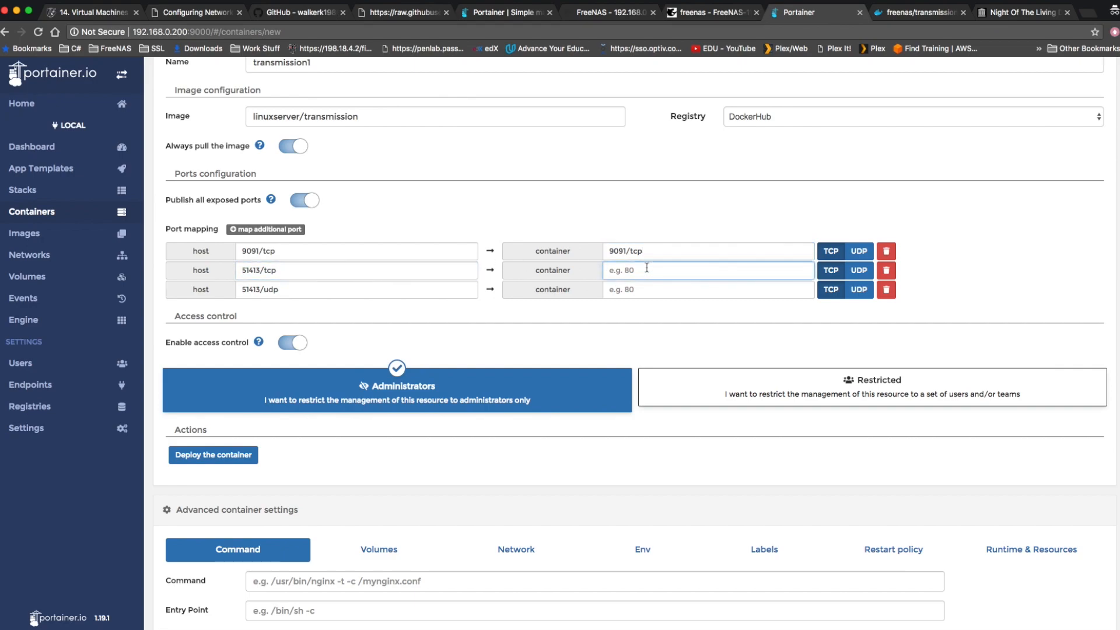
{"action": "key", "text": "super+v"}
{"action": "triple_click", "coordinate": [388, 290]}
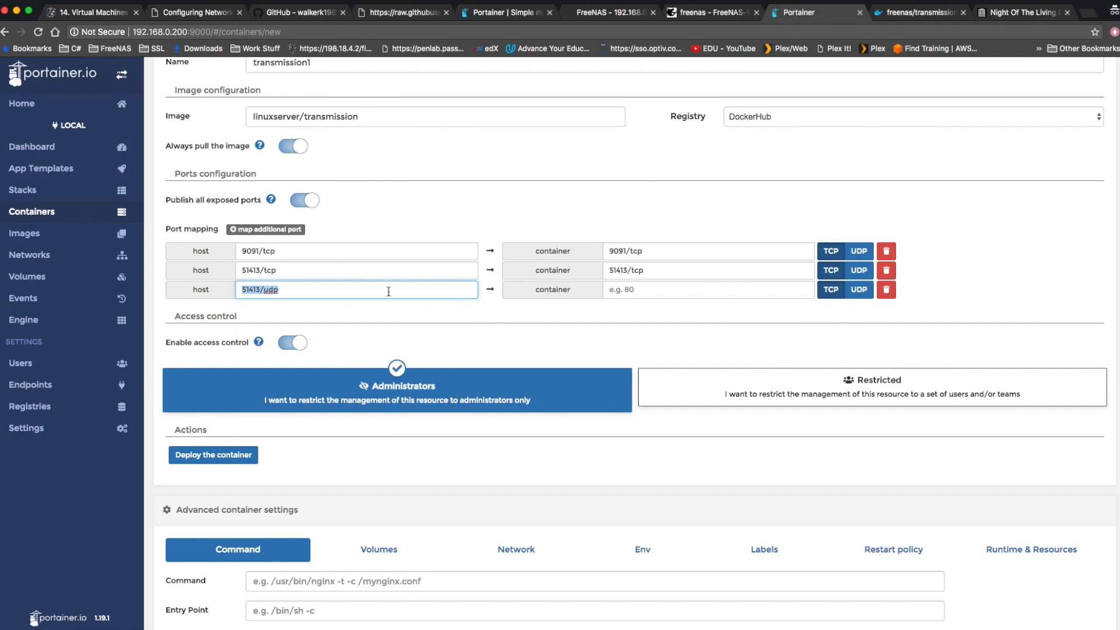
{"action": "left_click", "coordinate": [640, 290]}
{"action": "key", "text": "super+v"}
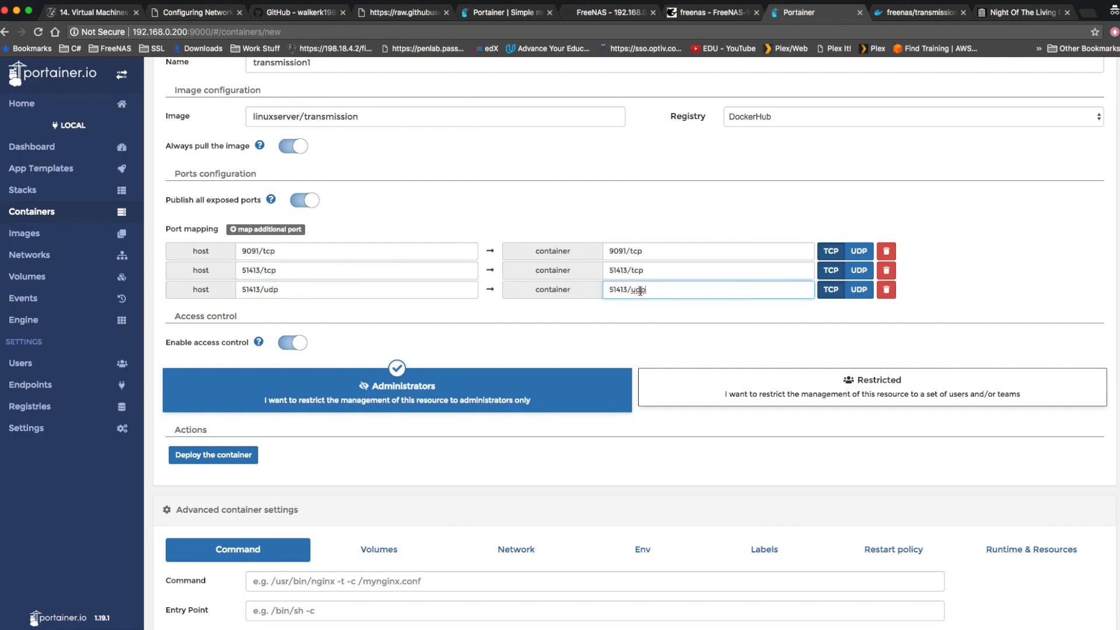
Add three volume mappings in the advanced container settings and set each one to Bind.
{"action": "scroll", "coordinate": [600, 318], "scroll_direction": "down", "scroll_amount": 3}
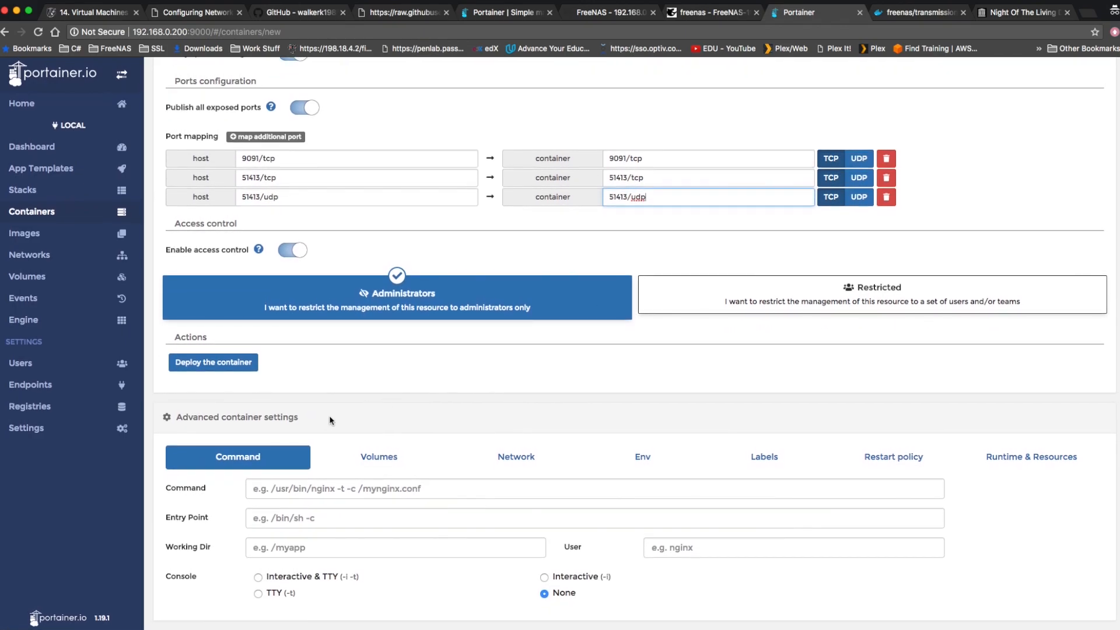
{"action": "left_click", "coordinate": [353, 458]}
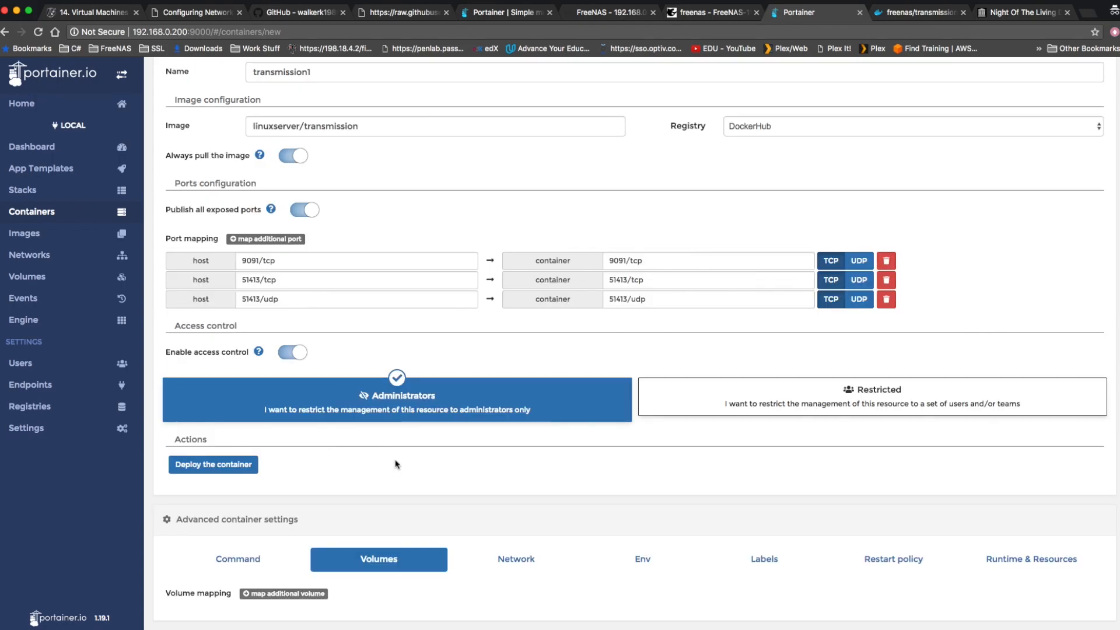
{"action": "left_click", "coordinate": [271, 593]}
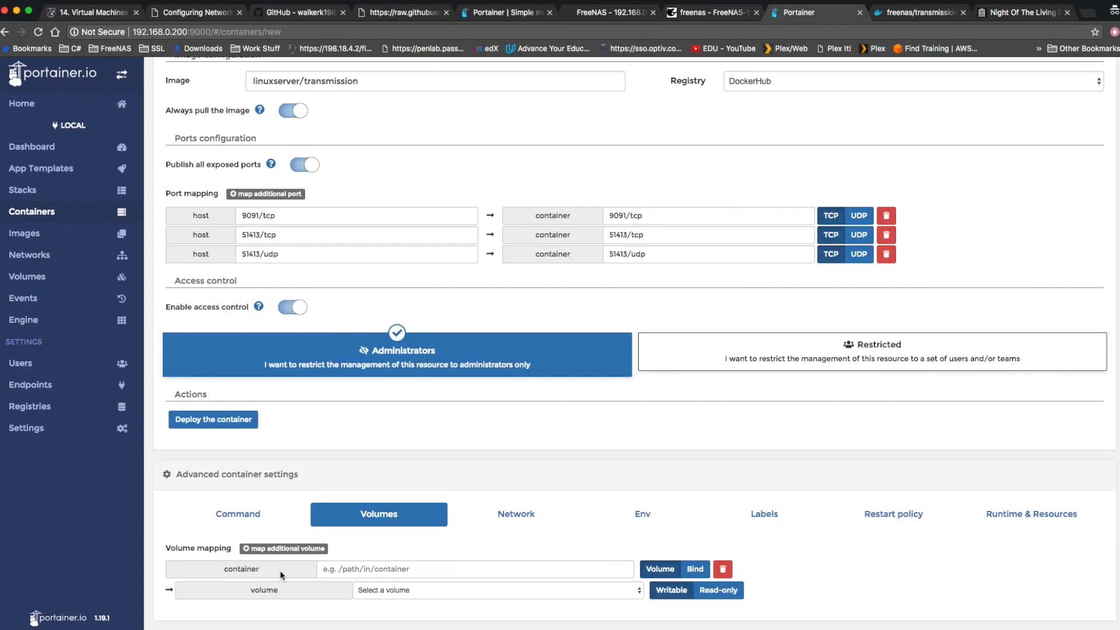
{"action": "left_click", "coordinate": [292, 549]}
{"action": "left_click", "coordinate": [295, 503]}
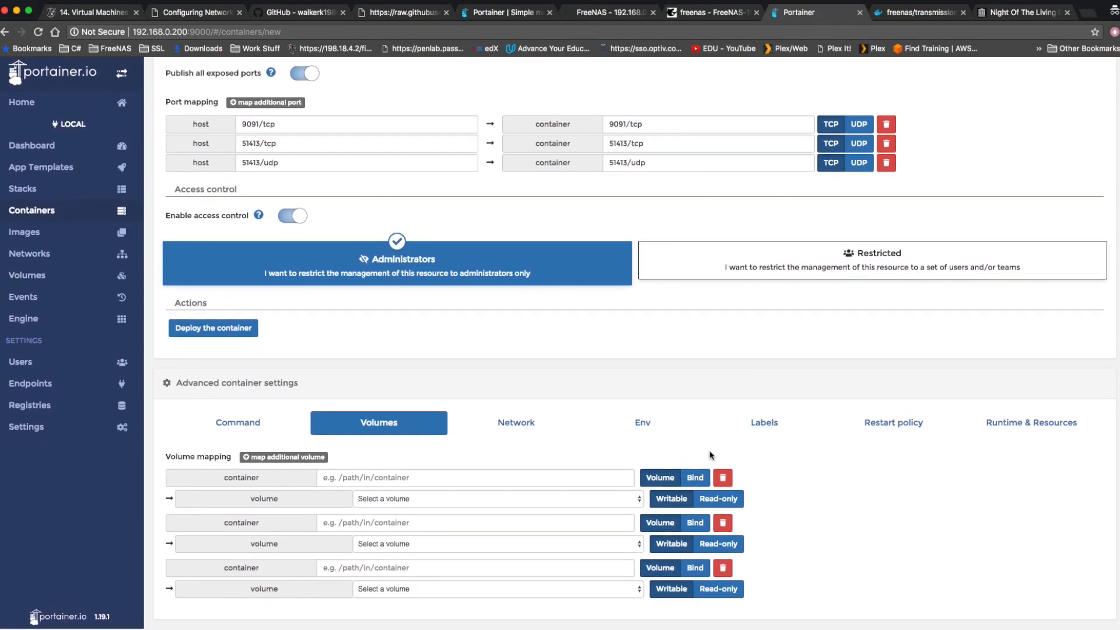
{"action": "left_click", "coordinate": [695, 477]}
{"action": "left_click", "coordinate": [694, 522]}
{"action": "left_click", "coordinate": [695, 568]}
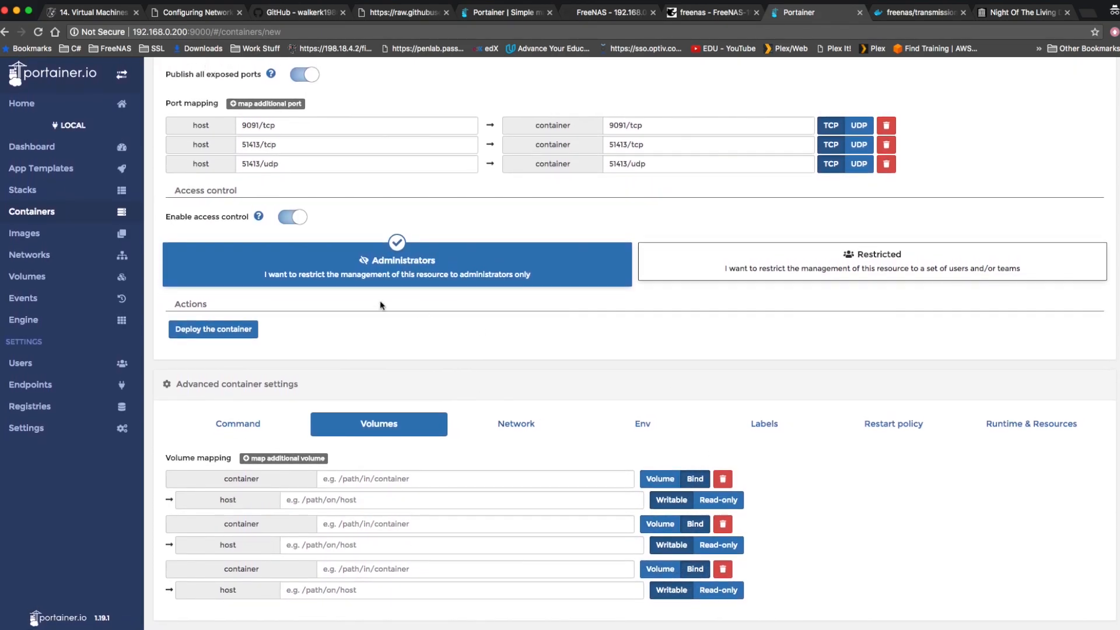
Copy config from the Dockerfile's volume list and set the first volume mapping's container path to /config.
{"action": "left_click", "coordinate": [928, 13]}
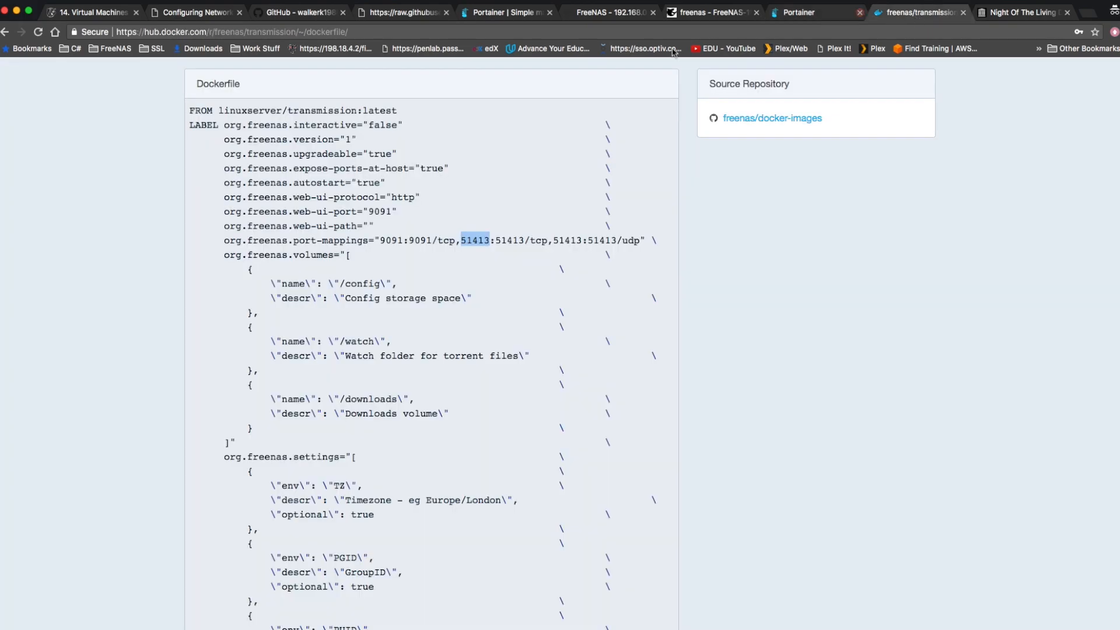
{"action": "scroll", "coordinate": [525, 428], "scroll_direction": "down", "scroll_amount": 3}
{"action": "left_click", "coordinate": [359, 188]}
{"action": "right_click", "coordinate": [359, 188]}
{"action": "left_click", "coordinate": [375, 209]}
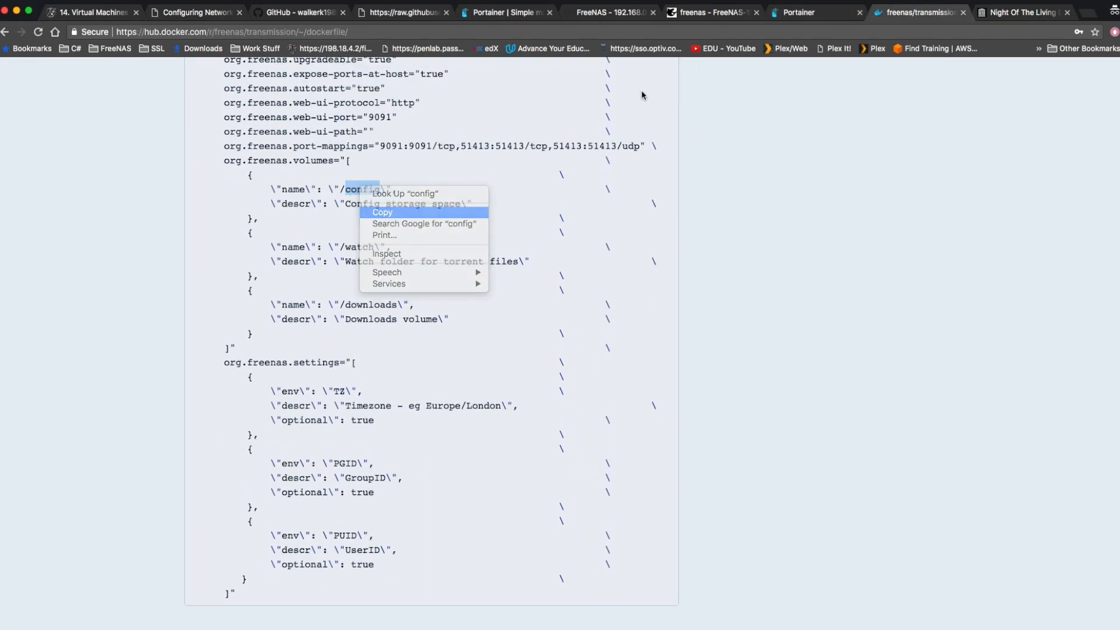
{"action": "left_click", "coordinate": [813, 14]}
{"action": "left_click", "coordinate": [398, 476]}
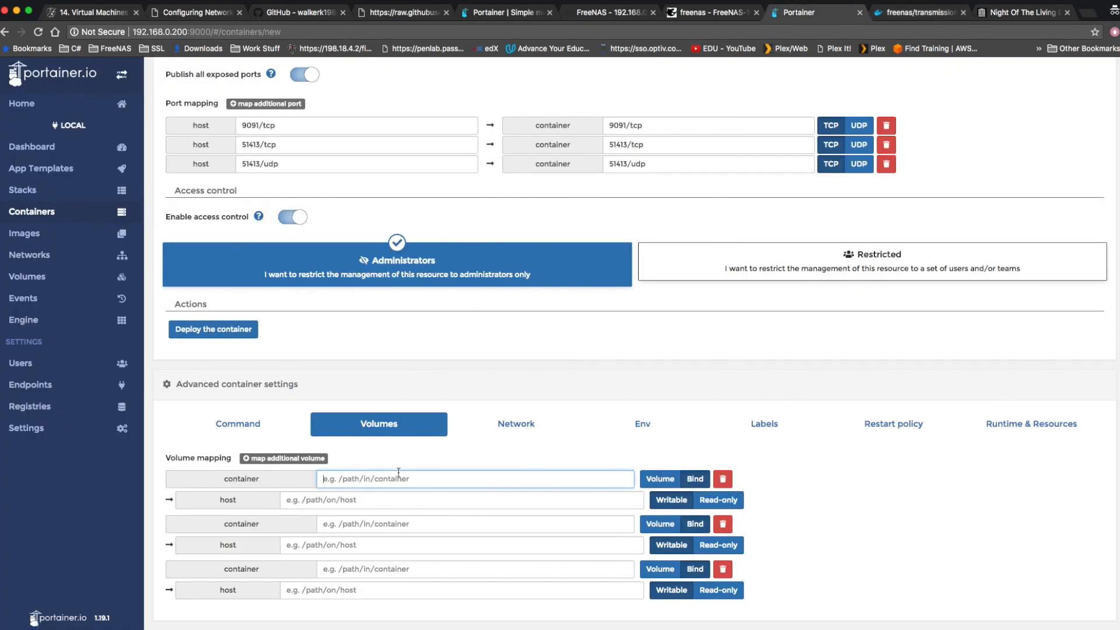
{"action": "type", "text": "/"}
{"action": "key", "text": "super+v"}
{"action": "left_click", "coordinate": [375, 499]}
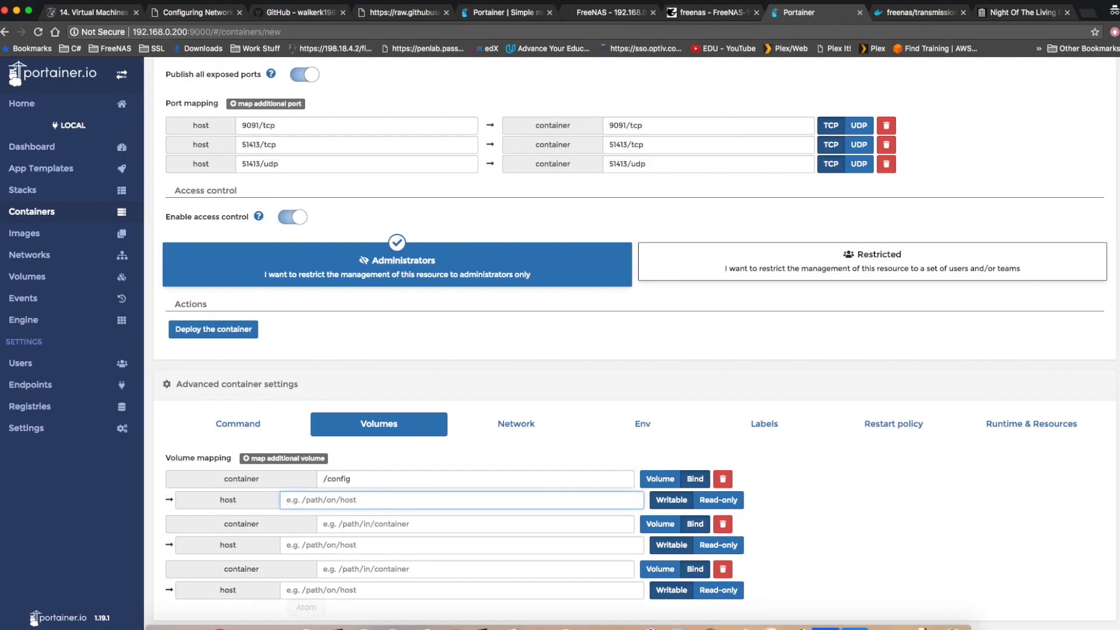
{"action": "left_click", "coordinate": [190, 616]}
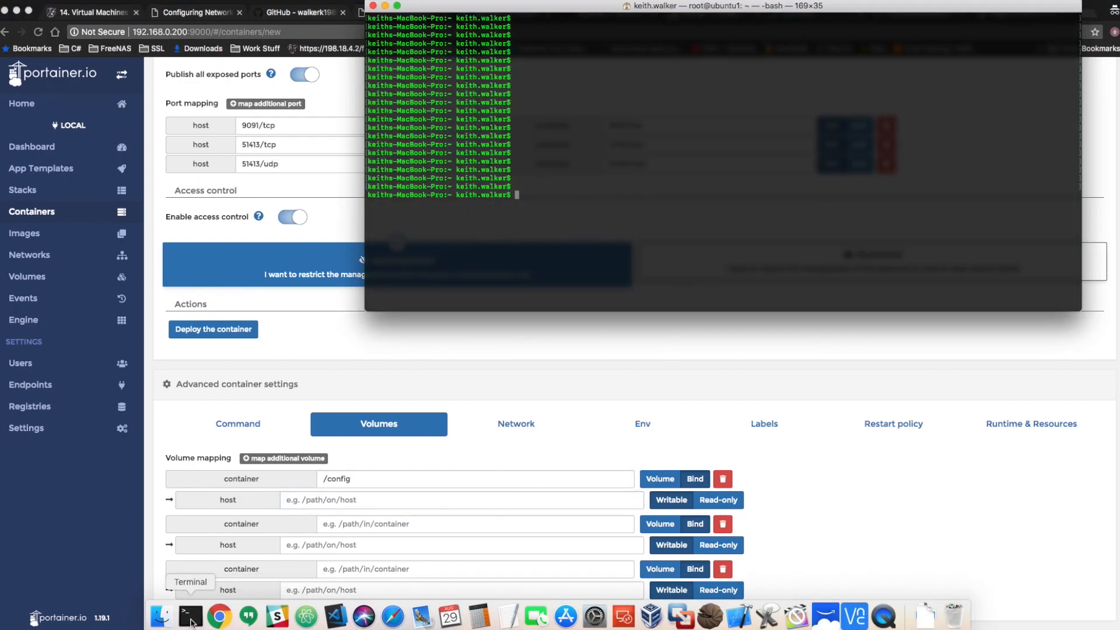
{"action": "type", "text": "clear"}
{"action": "key", "text": "Up"}
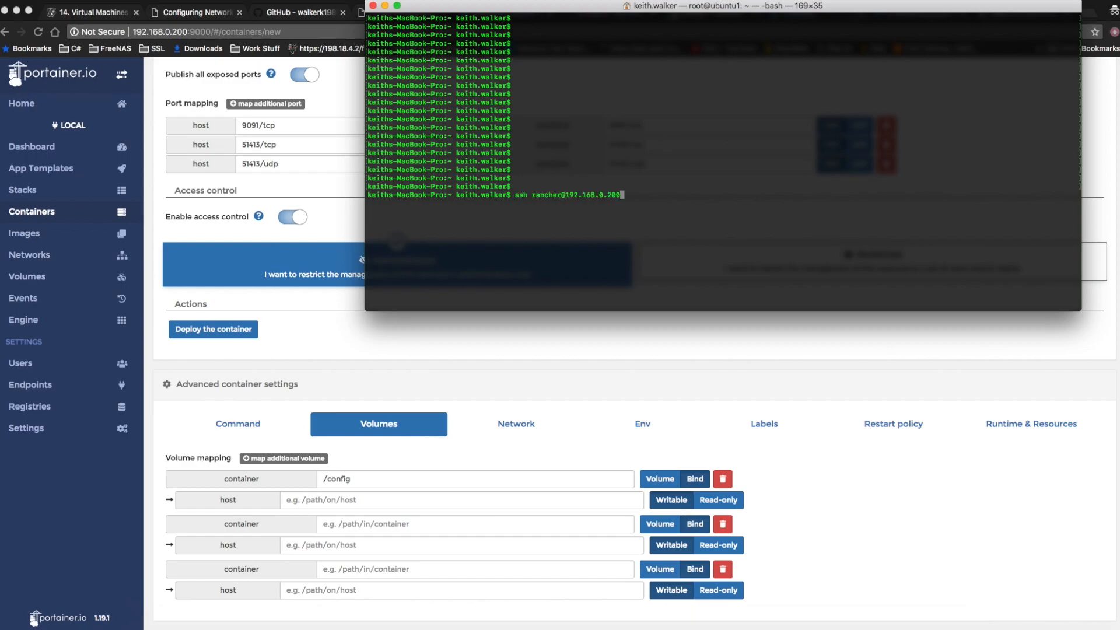
{"action": "key", "text": "Return"}
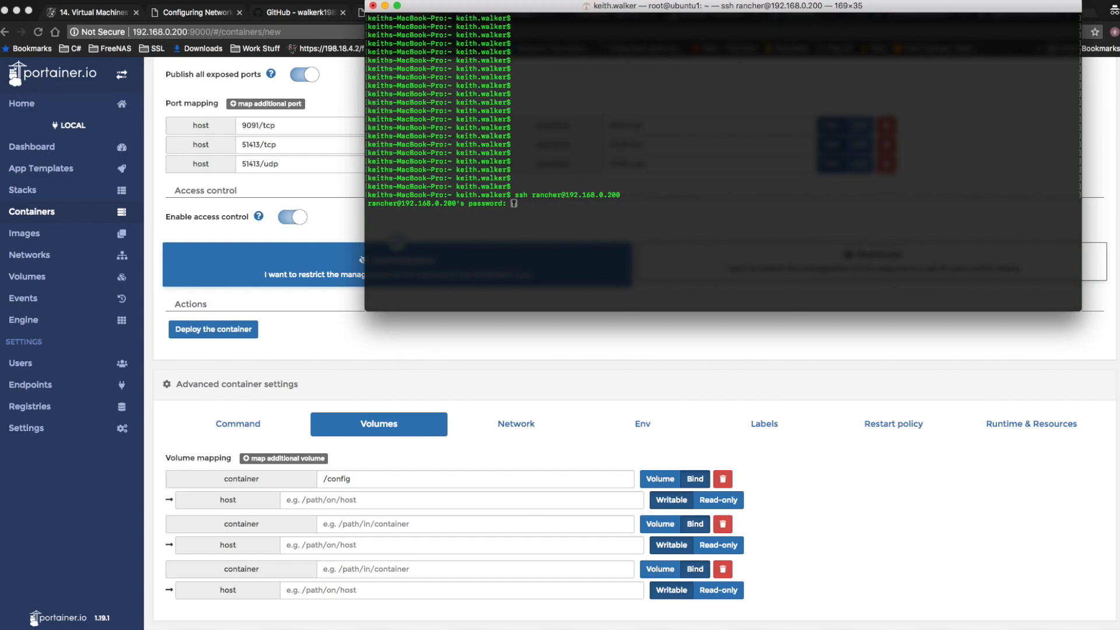
{"action": "key", "text": "Return"}
{"action": "type", "text": "sudo su -"}
{"action": "key", "text": "Return"}
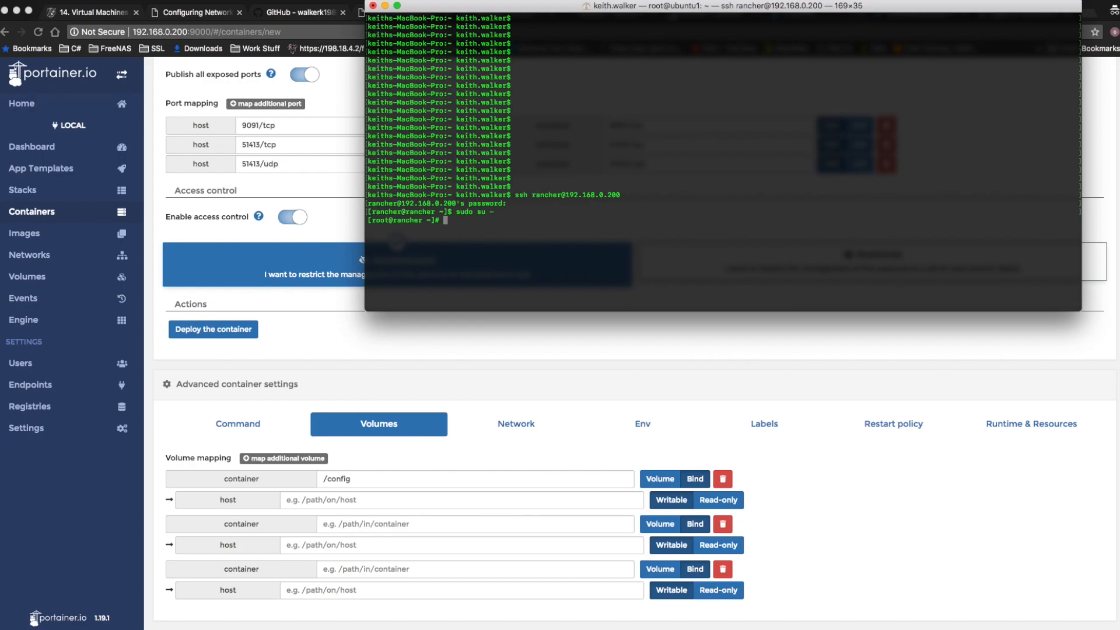
Add a user named share with user ID 1020 and enter its new password at both prompts.
{"action": "type", "text": "adduser -u 1020 share"}
{"action": "key", "text": "Return"}
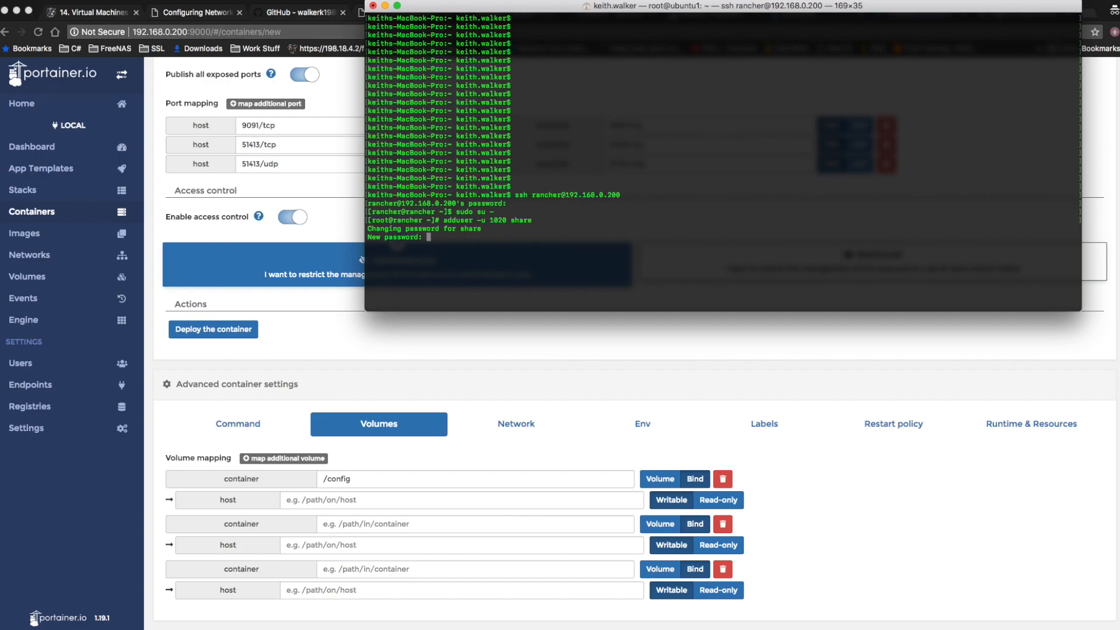
{"action": "key", "text": "Return"}
{"action": "key", "text": "Return"}
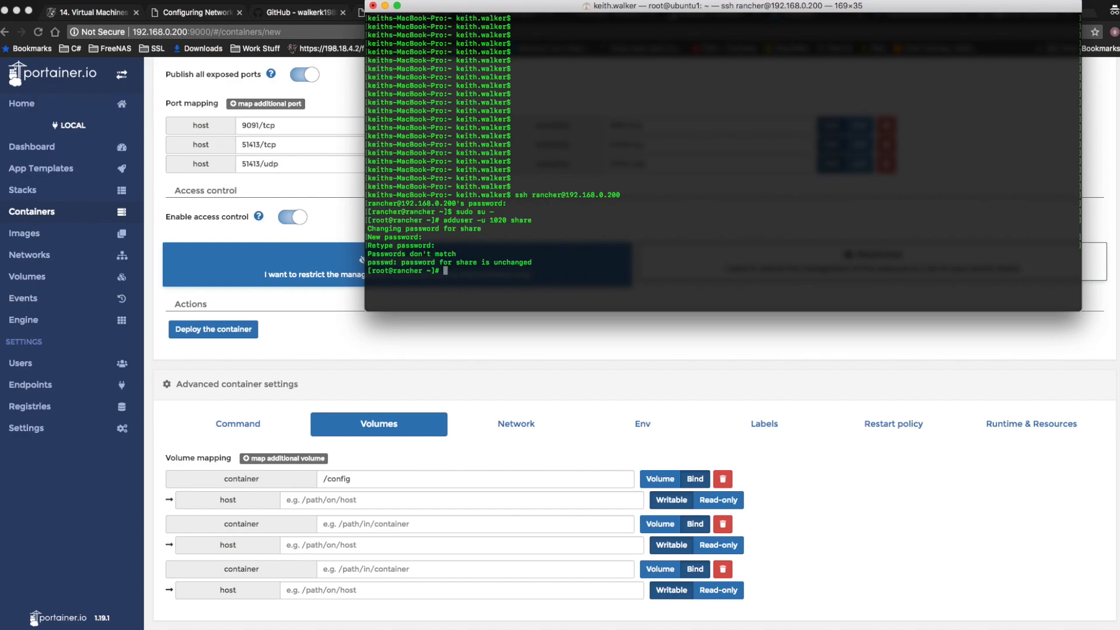
Set the password of the share user with passwd share.
{"action": "type", "text": "passwd share"}
{"action": "key", "text": "Return"}
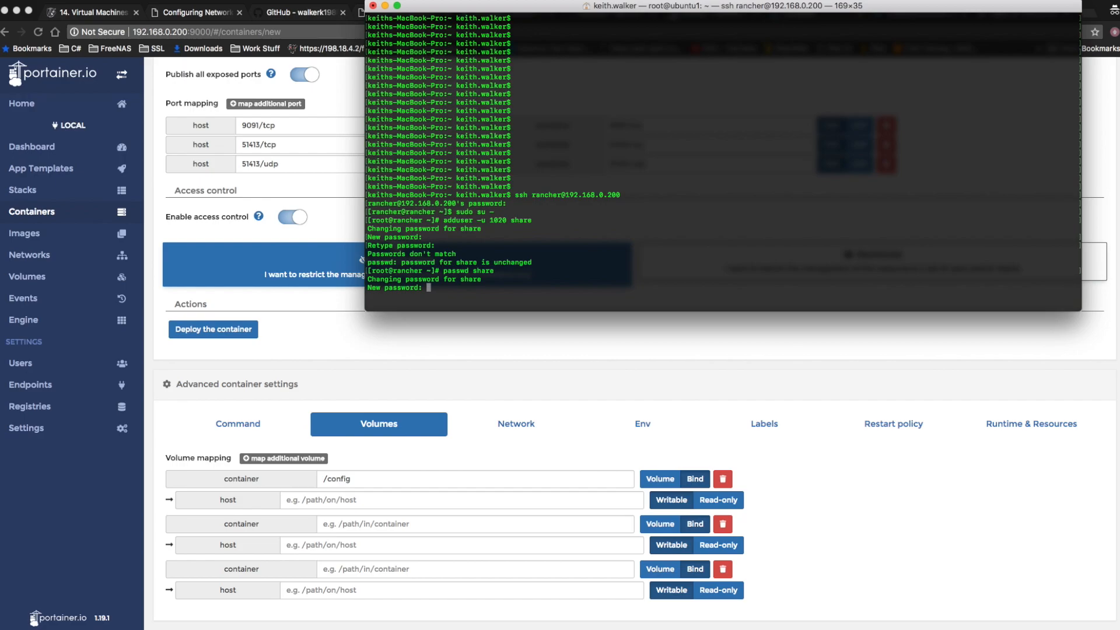
{"action": "key", "text": "Return"}
{"action": "key", "text": "Return"}
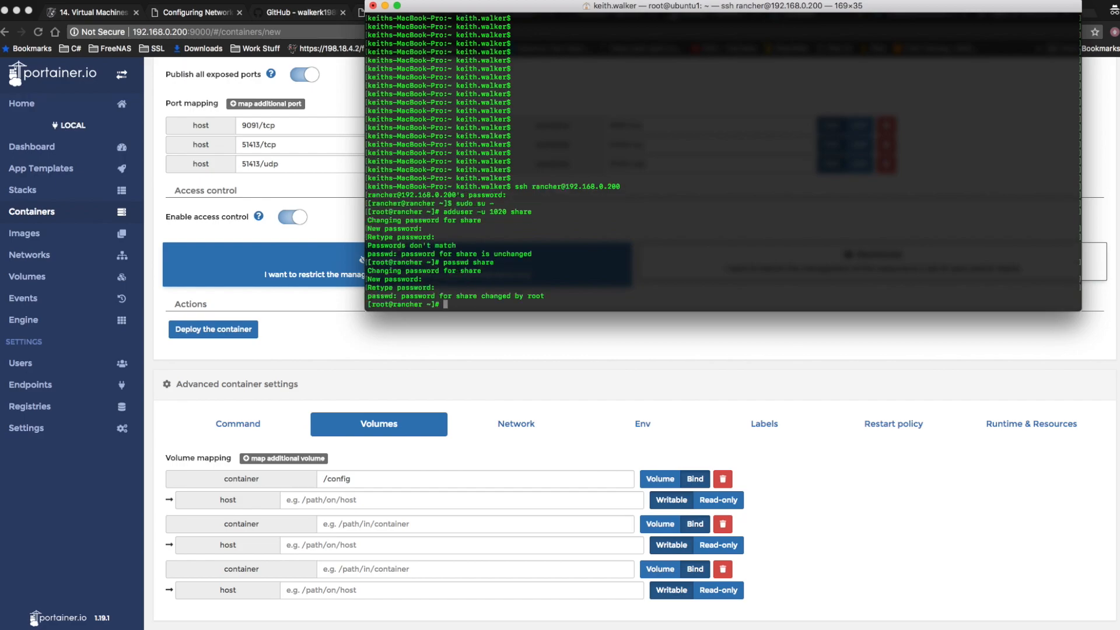
Run passwd share once more and enter the share user's password again.
{"action": "key", "text": "Up"}
{"action": "key", "text": "Return"}
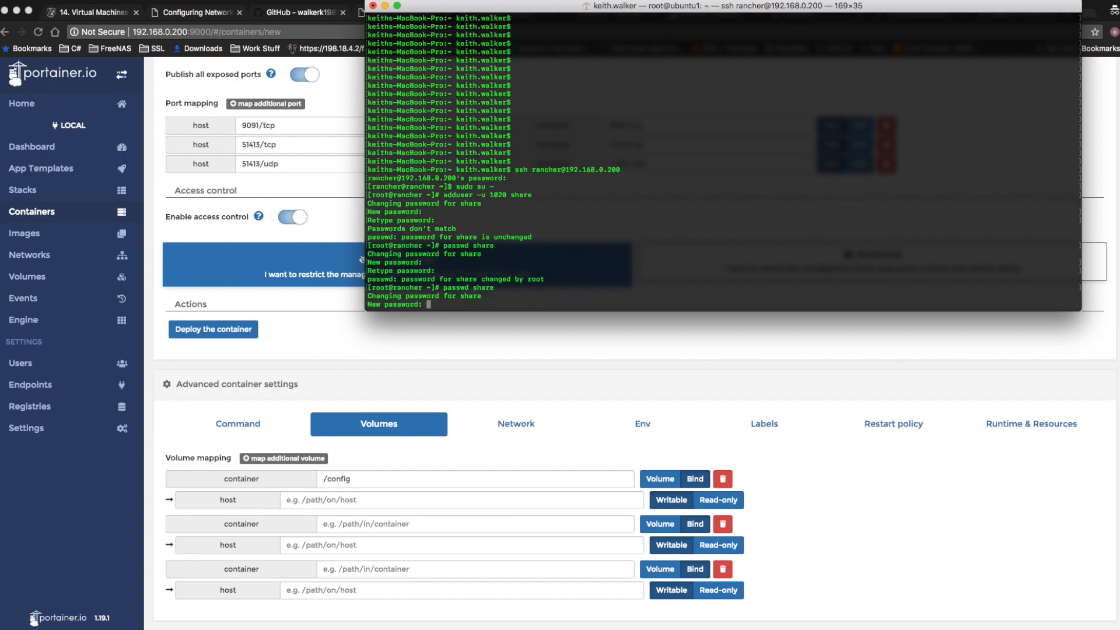
{"action": "key", "text": "Return"}
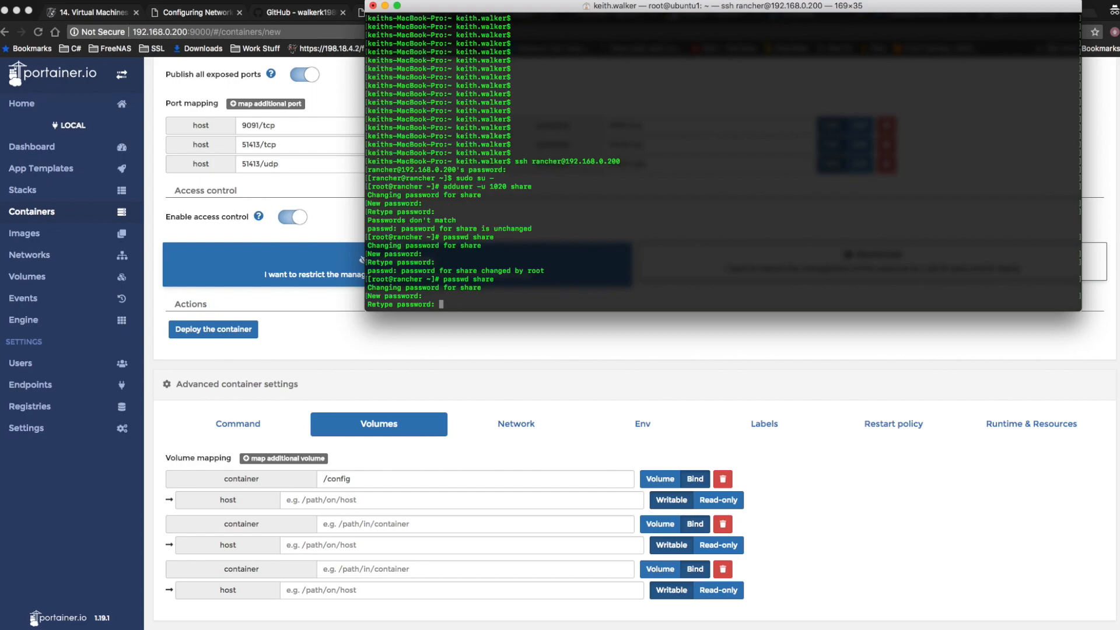
{"action": "key", "text": "Return"}
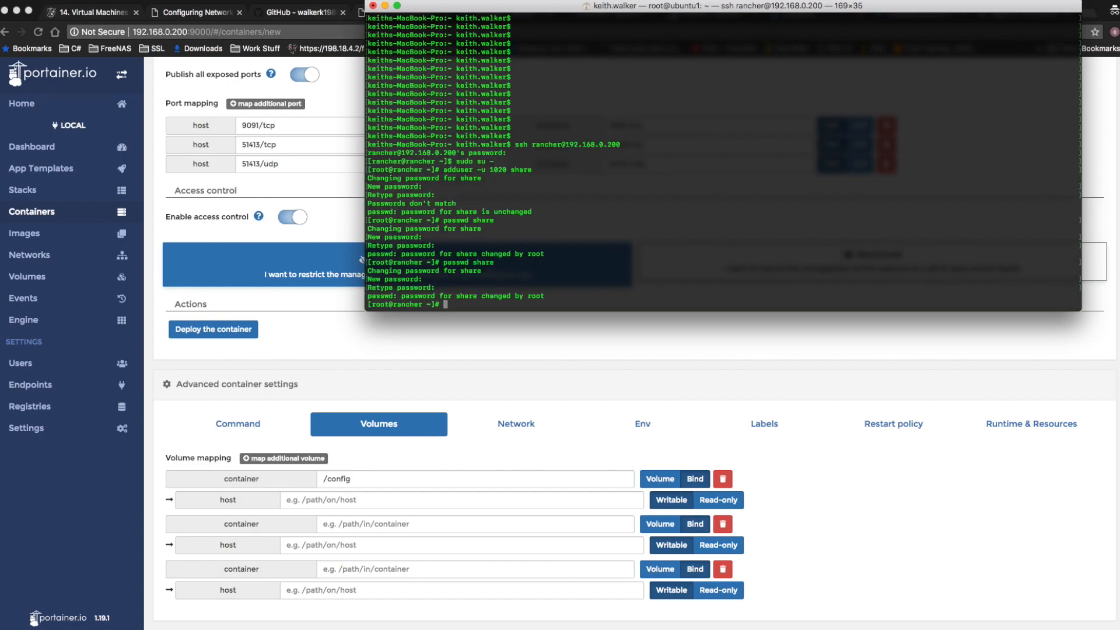
{"action": "key", "text": "Return"}
{"action": "key", "text": "Return"}
{"action": "key", "text": "Return"}
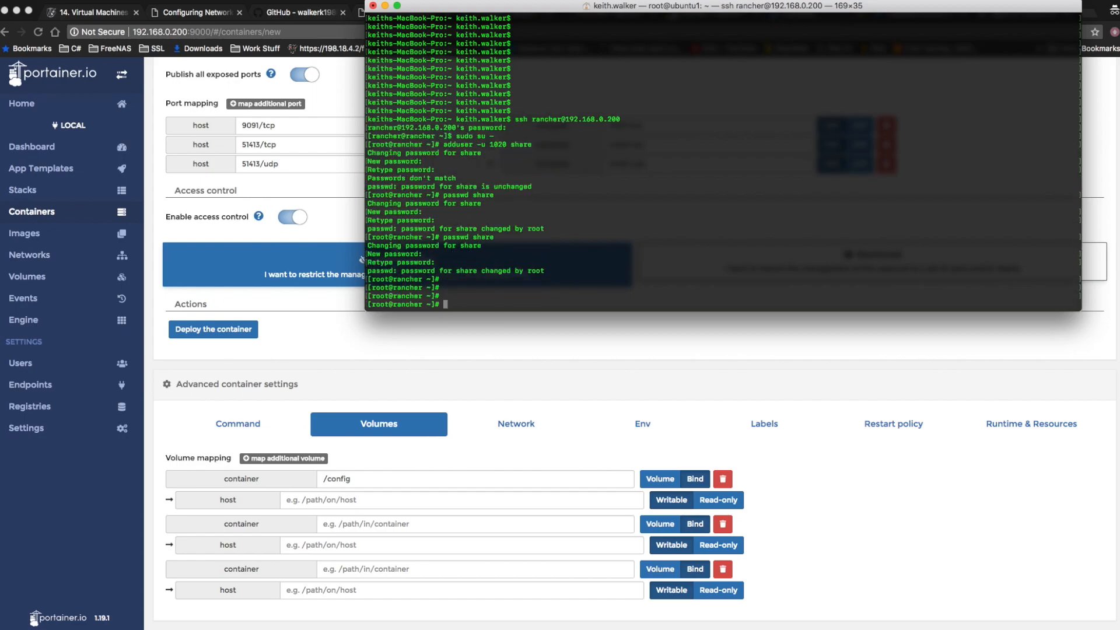
Switch to the share user, change to /mnt/nfs-1/ and list its contents with ls and ls -l.
{"action": "type", "text": "su share"}
{"action": "key", "text": "Return"}
{"action": "type", "text": "cd /mn"}
{"action": "type", "text": "t/nfs-1/"}
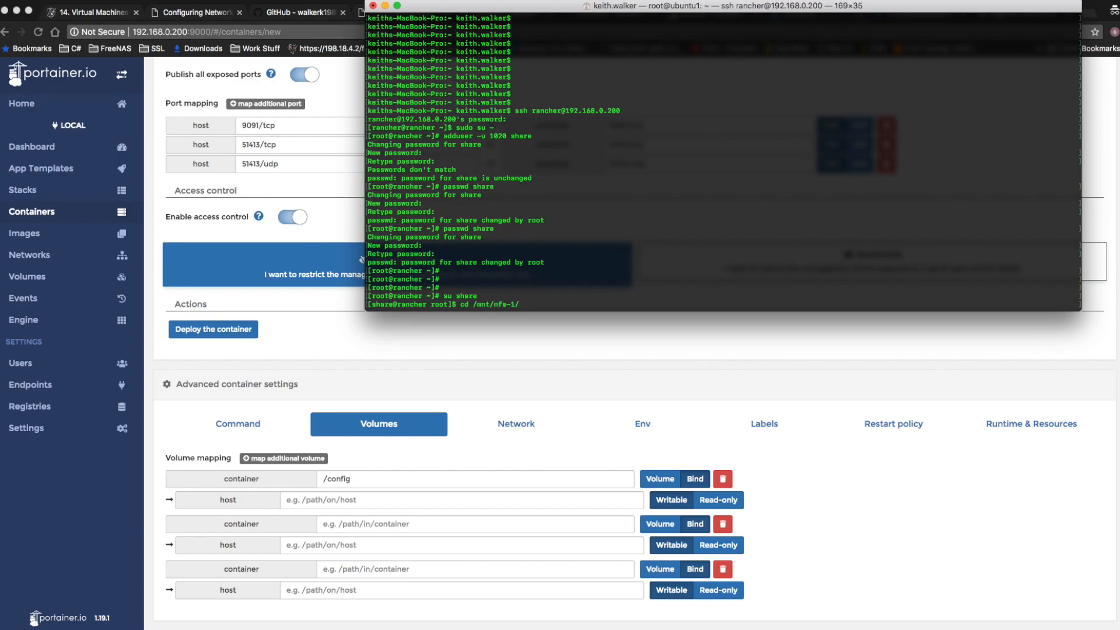
{"action": "key", "text": "Return"}
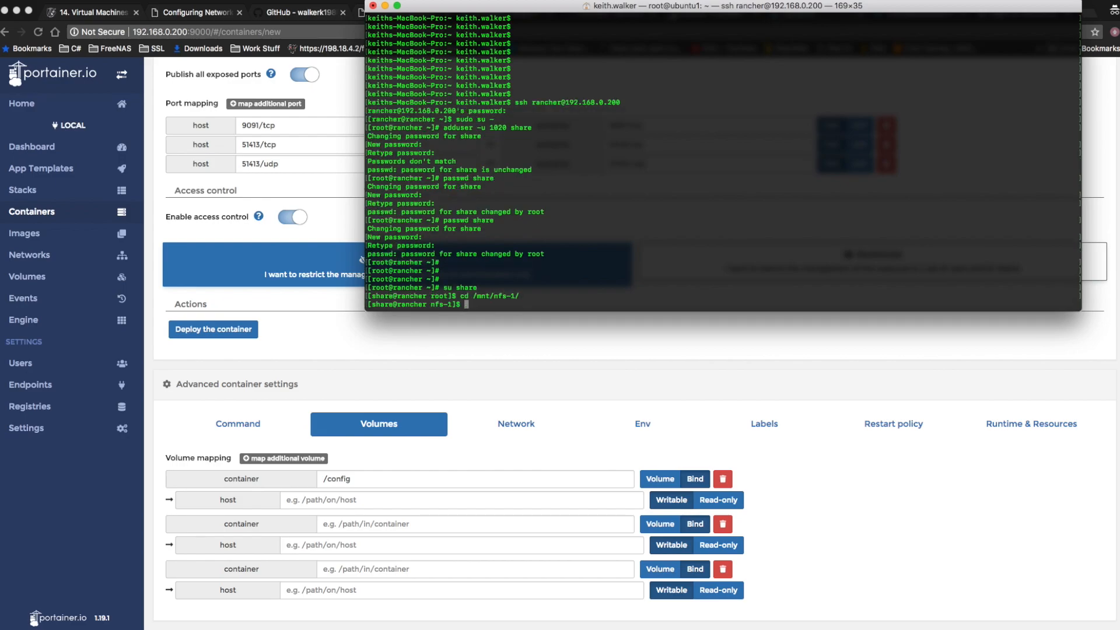
{"action": "type", "text": "ls"}
{"action": "key", "text": "Return"}
{"action": "type", "text": "ls -l"}
{"action": "key", "text": "Return"}
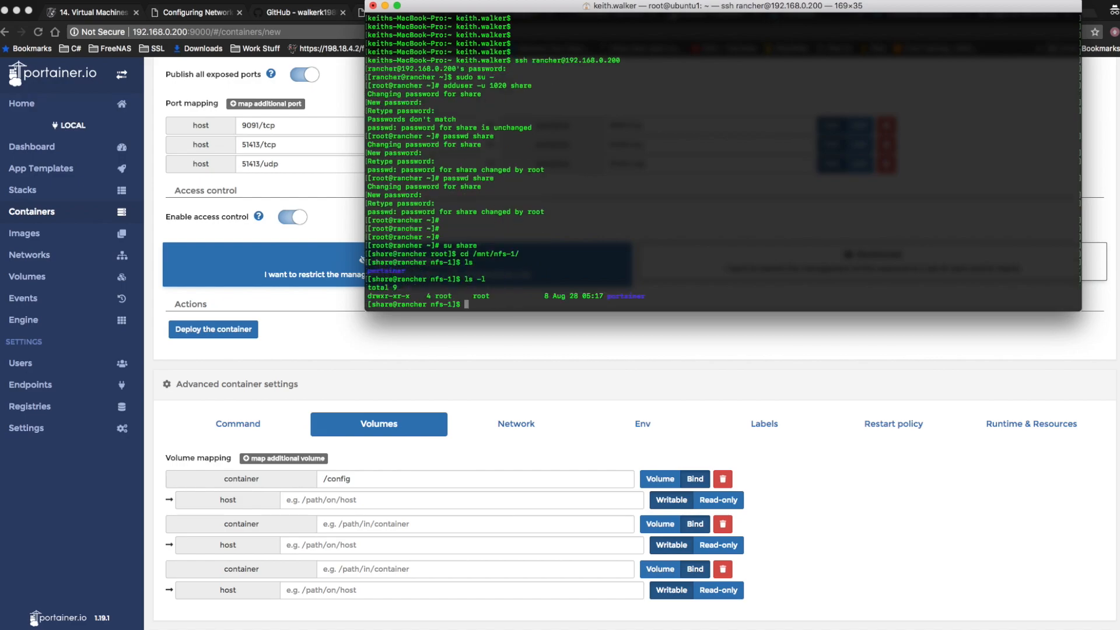
Create the directories Downloads and TV in /mnt/nfs-1/.
{"action": "type", "text": "mkdir Downloads"}
{"action": "key", "text": "Return"}
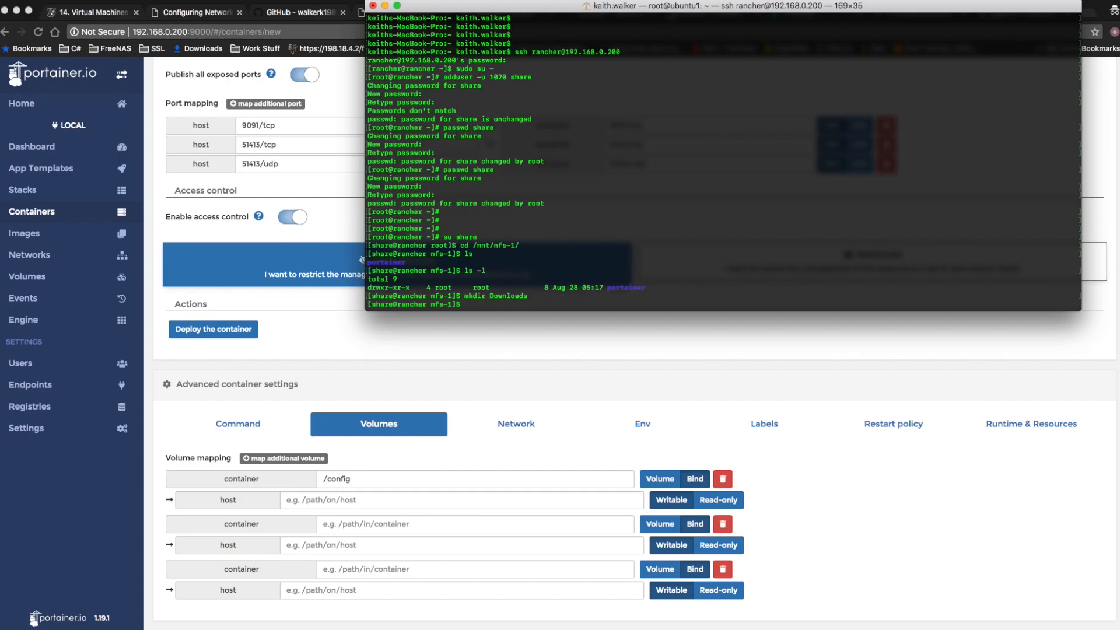
{"action": "type", "text": "mkdir TV"}
{"action": "key", "text": "Return"}
Create the directory Movies in /mnt/nfs-1/ and check the folder owners with ls -l.
{"action": "type", "text": "mkidr Movies"}
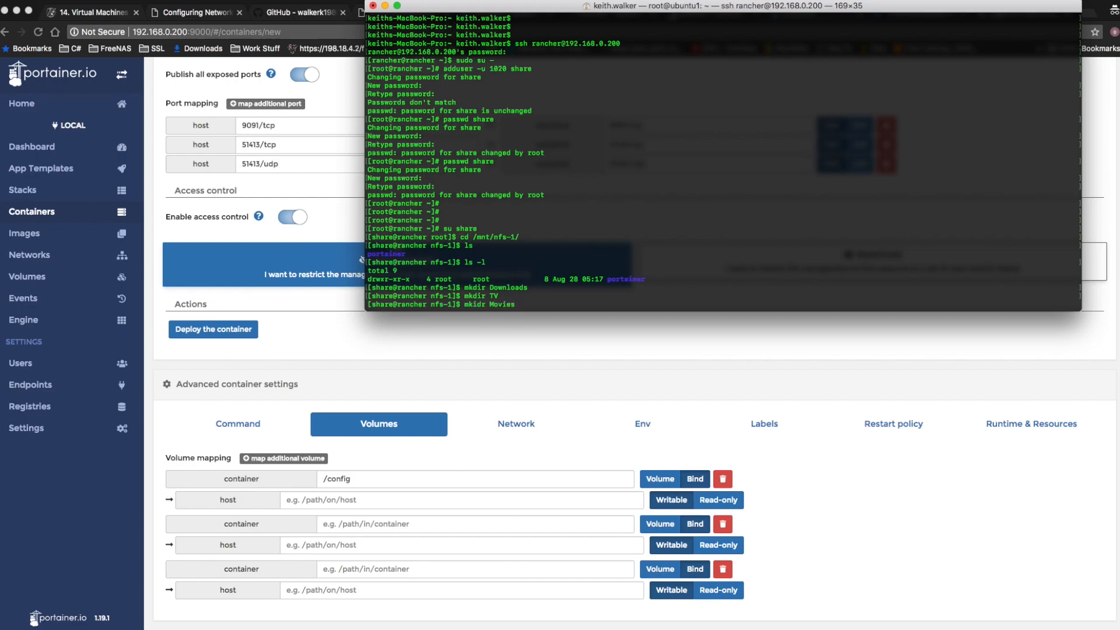
{"action": "key", "text": "Return"}
{"action": "key", "text": "Up"}
{"action": "key", "text": "Left"}
{"action": "key", "text": "Left"}
{"action": "key", "text": "Left"}
{"action": "key", "text": "Left"}
{"action": "key", "text": "Left"}
{"action": "key", "text": "Left"}
{"action": "key", "text": "Left"}
{"action": "key", "text": "Left"}
{"action": "key", "text": "BackSpace"}
{"action": "key", "text": "Left"}
{"action": "type", "text": "d"}
{"action": "key", "text": "Return"}
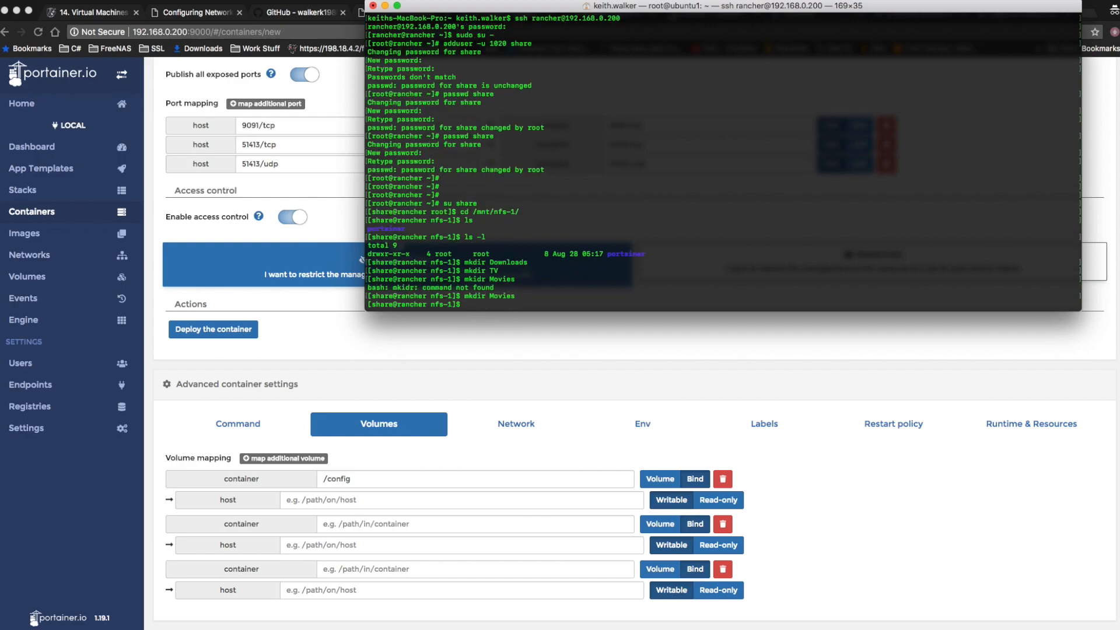
{"action": "key", "text": "Return"}
{"action": "type", "text": "ls -l"}
{"action": "key", "text": "Return"}
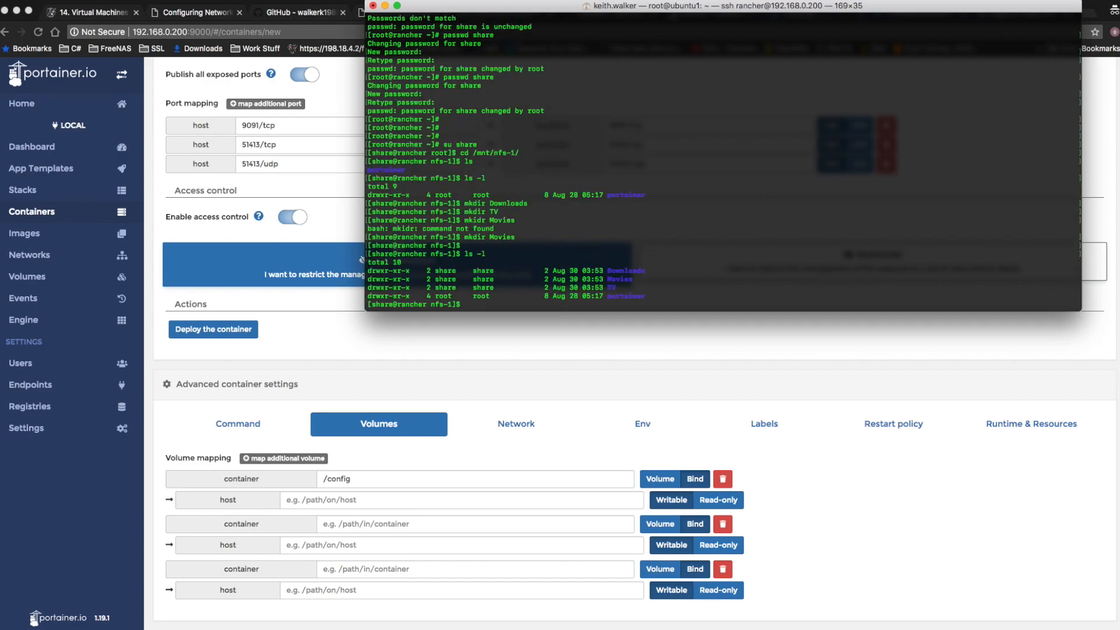
Return to Portainer in the browser and set the host path of the /config mapping to /mnt/nfs-1/transmission/config.
{"action": "type", "text": "e"}
{"action": "left_click", "coordinate": [415, 345]}
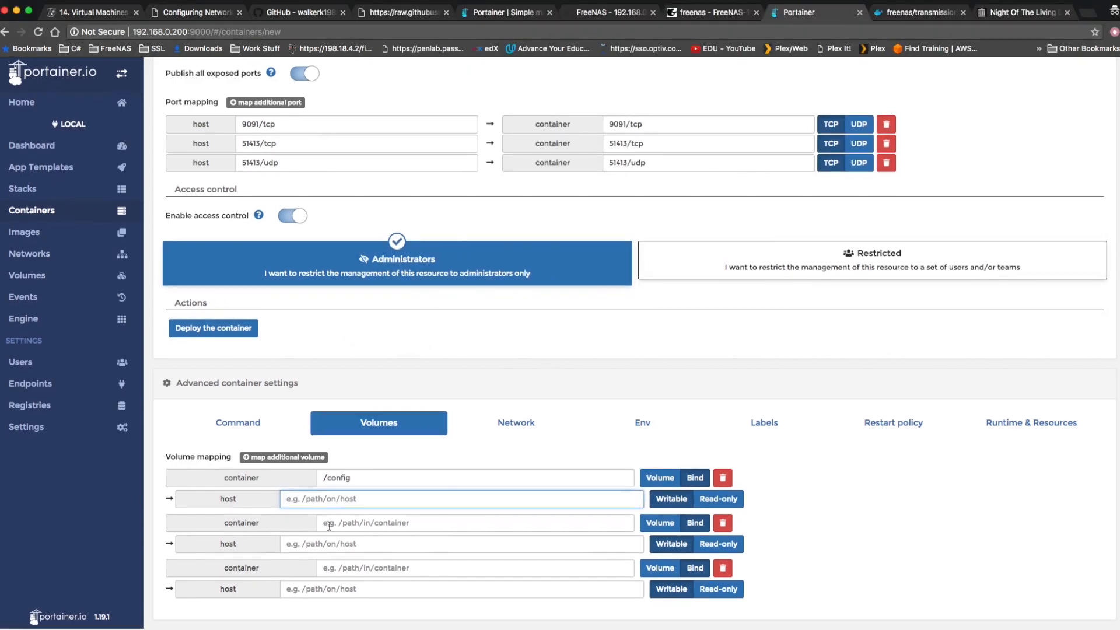
{"action": "type", "text": "/mnt/nf"}
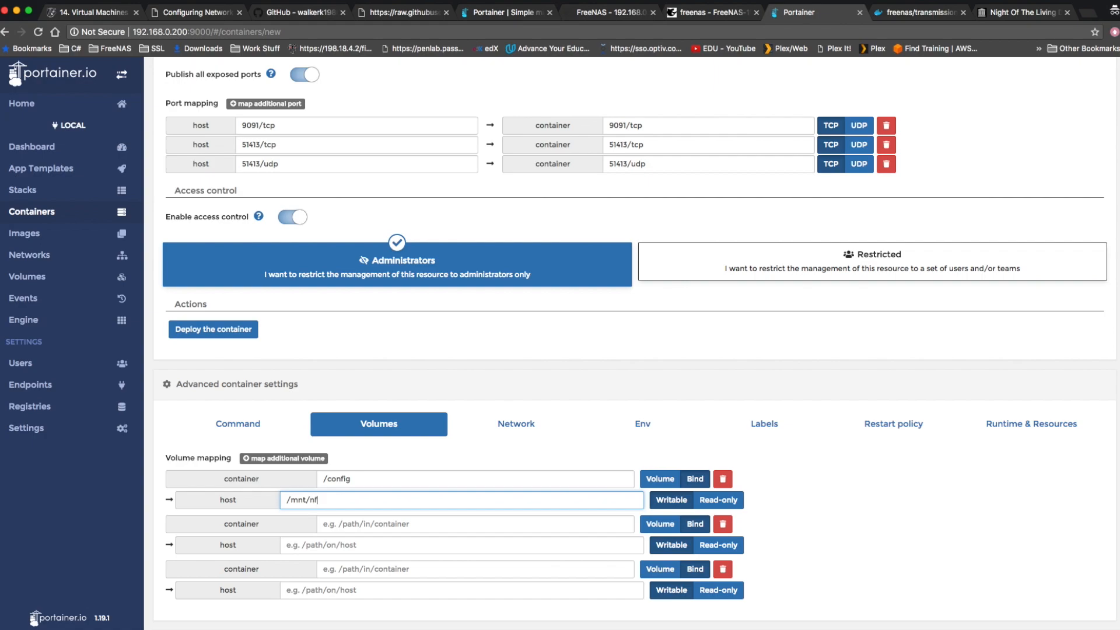
{"action": "type", "text": "s-1/transmission/config"}
Look up the second volume name in the Dockerfile and set the second mapping's container path to /watch.
{"action": "left_click", "coordinate": [379, 522]}
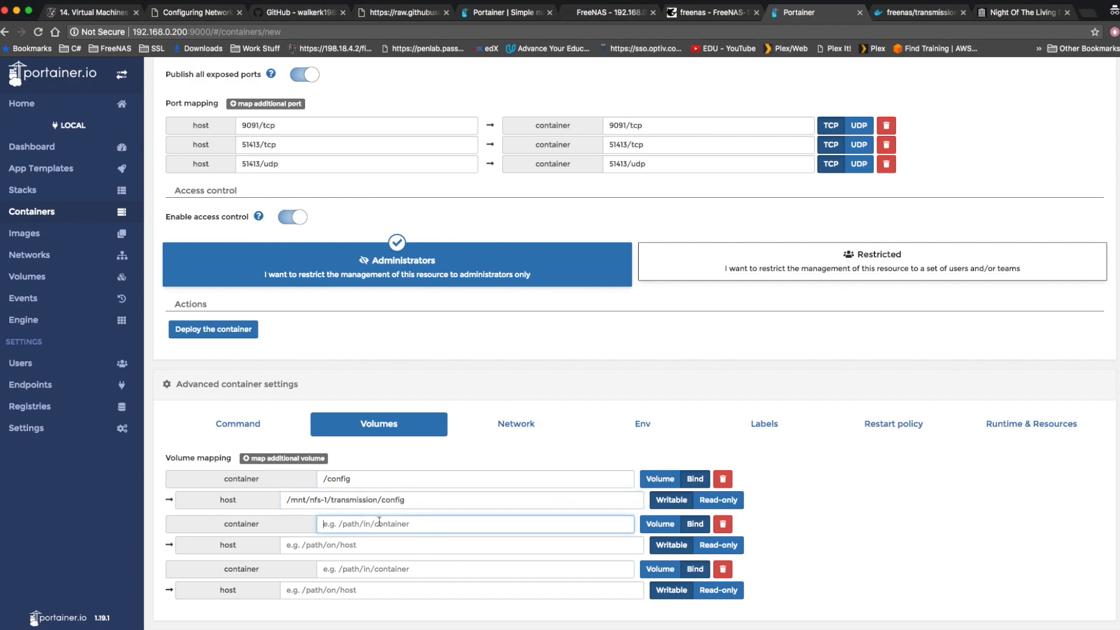
{"action": "left_click", "coordinate": [955, 17]}
{"action": "left_click", "coordinate": [361, 245]}
{"action": "double_click", "coordinate": [361, 245]}
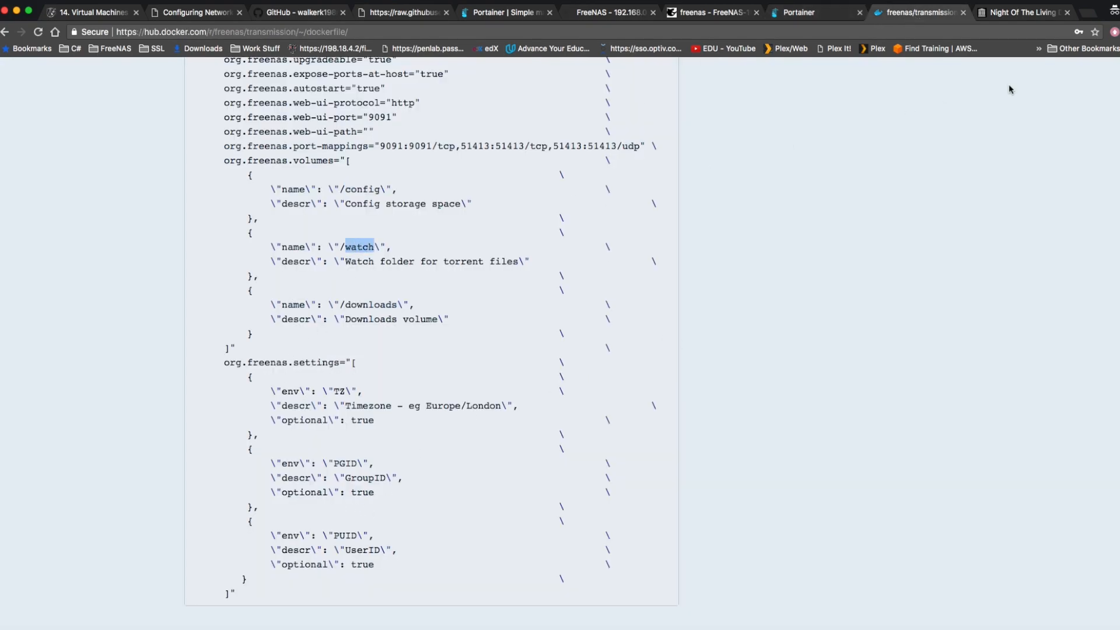
{"action": "left_click", "coordinate": [816, 12]}
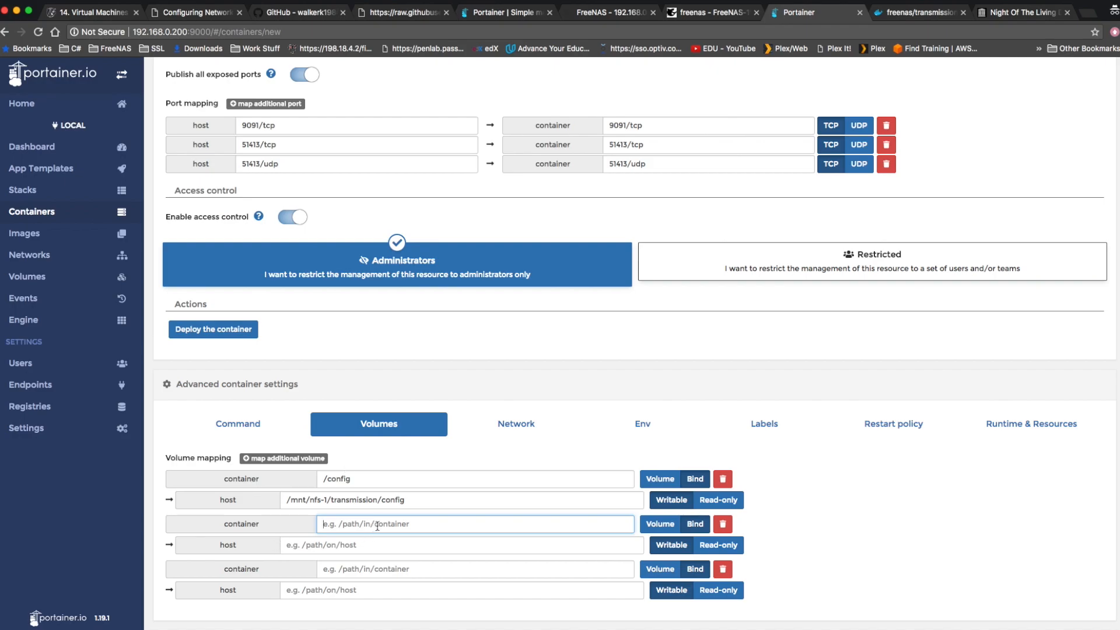
{"action": "type", "text": "/watch"}
Set the host path of the /watch mapping to /mnt/nfs-1/transmission/watch.
{"action": "left_click", "coordinate": [372, 545]}
{"action": "type", "text": "/mnt"}
{"action": "type", "text": "m"}
{"action": "key", "text": "BackSpace"}
{"action": "type", "text": "nds"}
{"action": "key", "text": "BackSpace"}
{"action": "key", "text": "BackSpace"}
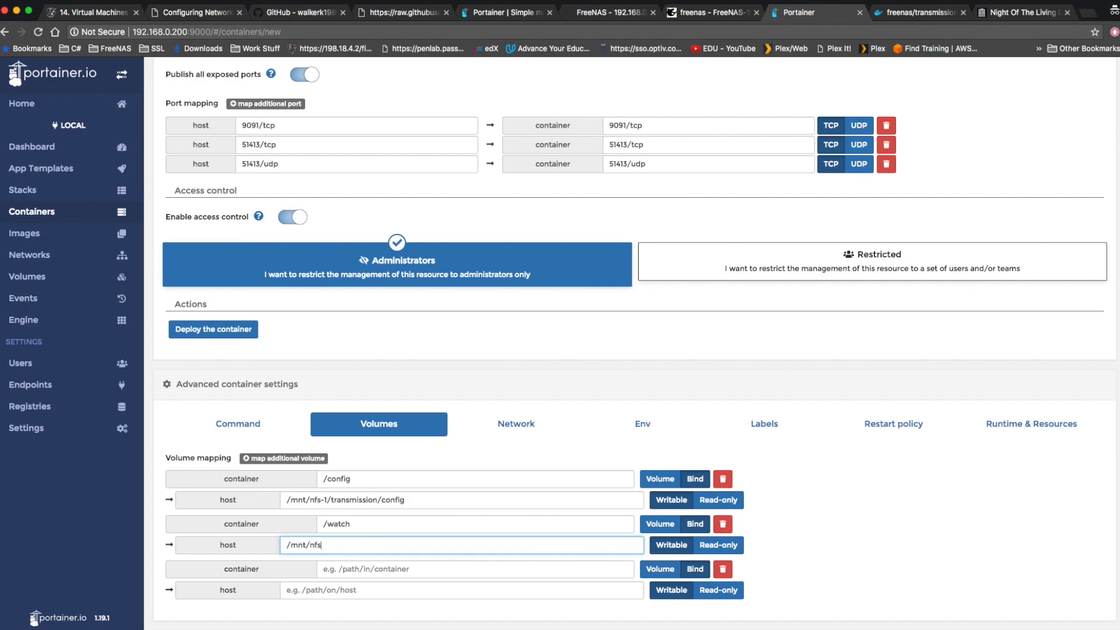
{"action": "type", "text": "fs-1/transmission/watch"}
Copy downloads from the Dockerfile's volume list and set the third mapping's container path to /downloads.
{"action": "left_click", "coordinate": [392, 569]}
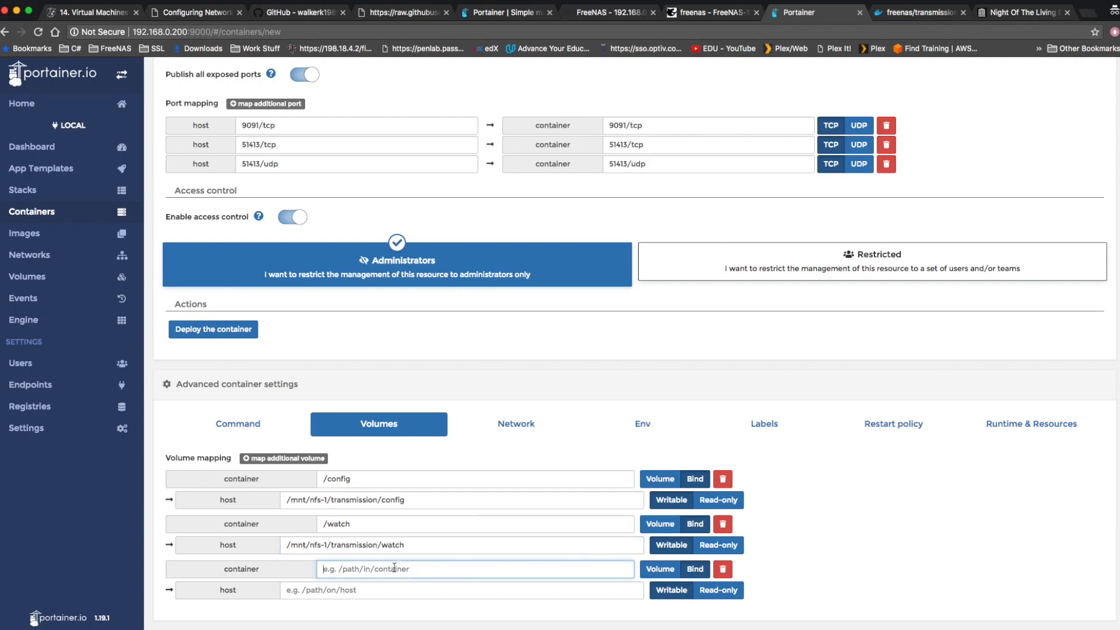
{"action": "left_click", "coordinate": [887, 13]}
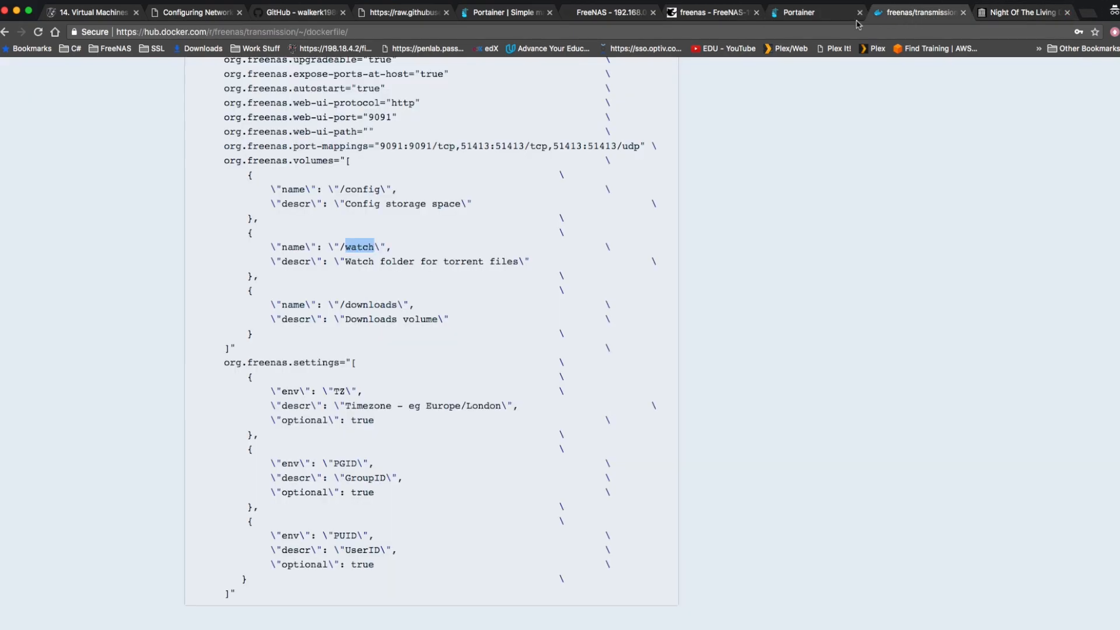
{"action": "double_click", "coordinate": [369, 304]}
{"action": "key", "text": "super+c"}
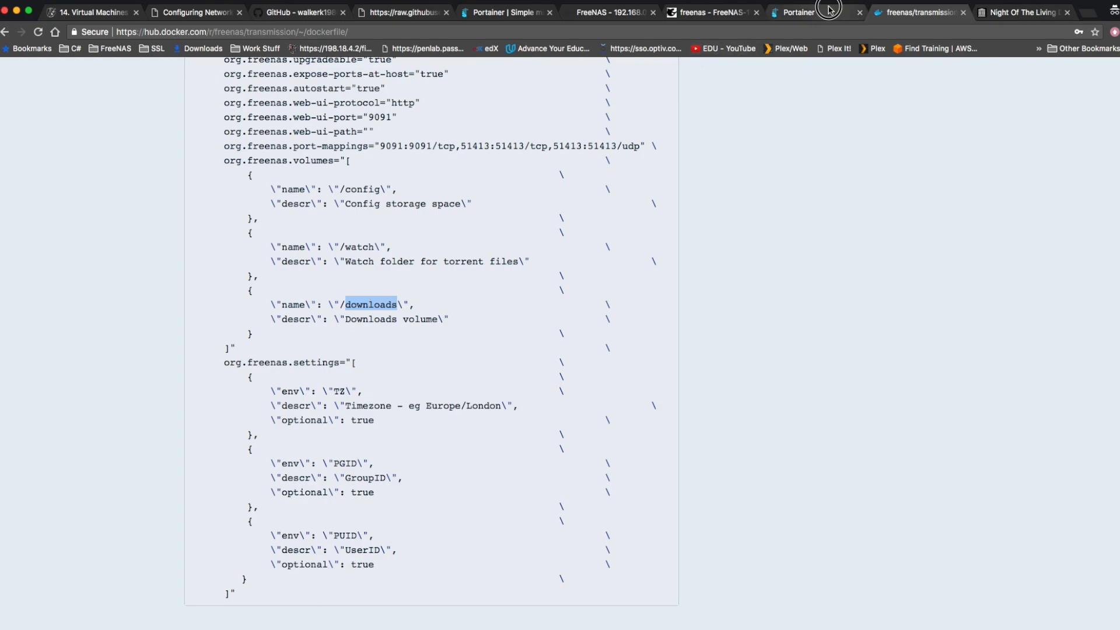
{"action": "left_click", "coordinate": [804, 14]}
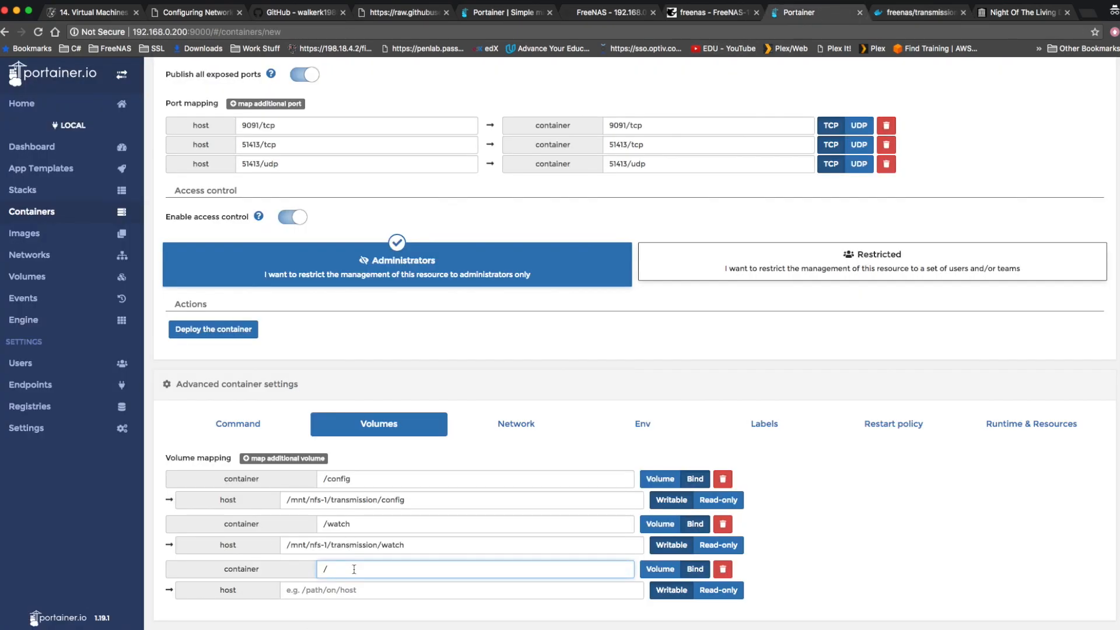
{"action": "key", "text": "super+v"}
Set the host path of the /downloads mapping to /mnt/nfs-1/Downloads.
{"action": "left_click", "coordinate": [358, 595]}
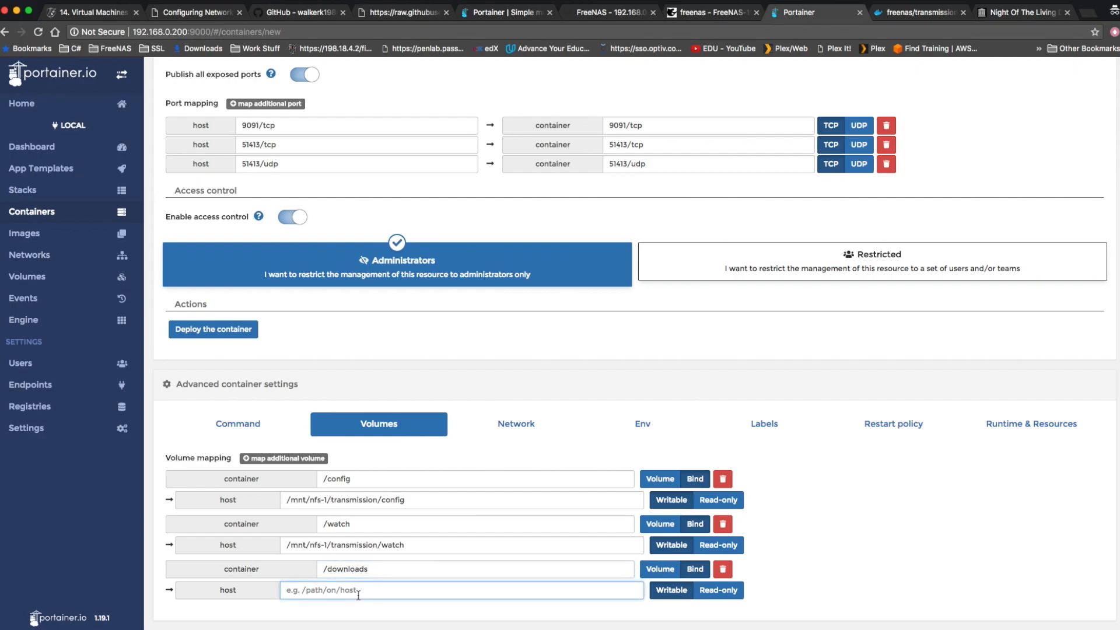
{"action": "type", "text": "/mnt/"}
{"action": "type", "text": "nfs-1/Downloads"}
Add three blank environment variable rows to the container's advanced settings.
{"action": "left_click", "coordinate": [655, 425]}
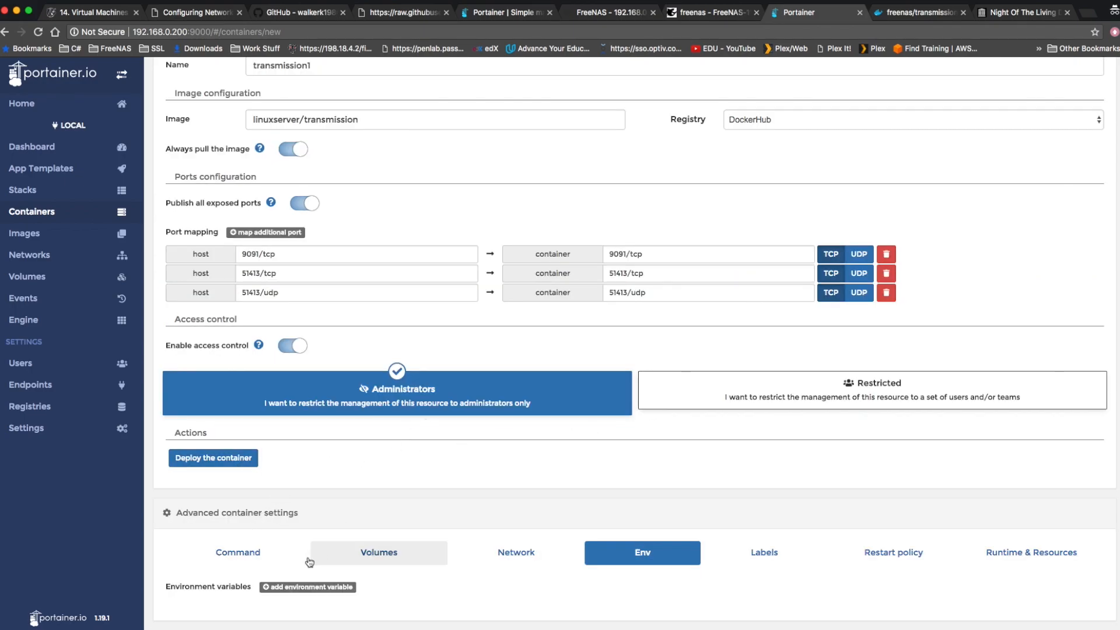
{"action": "left_click", "coordinate": [319, 588]}
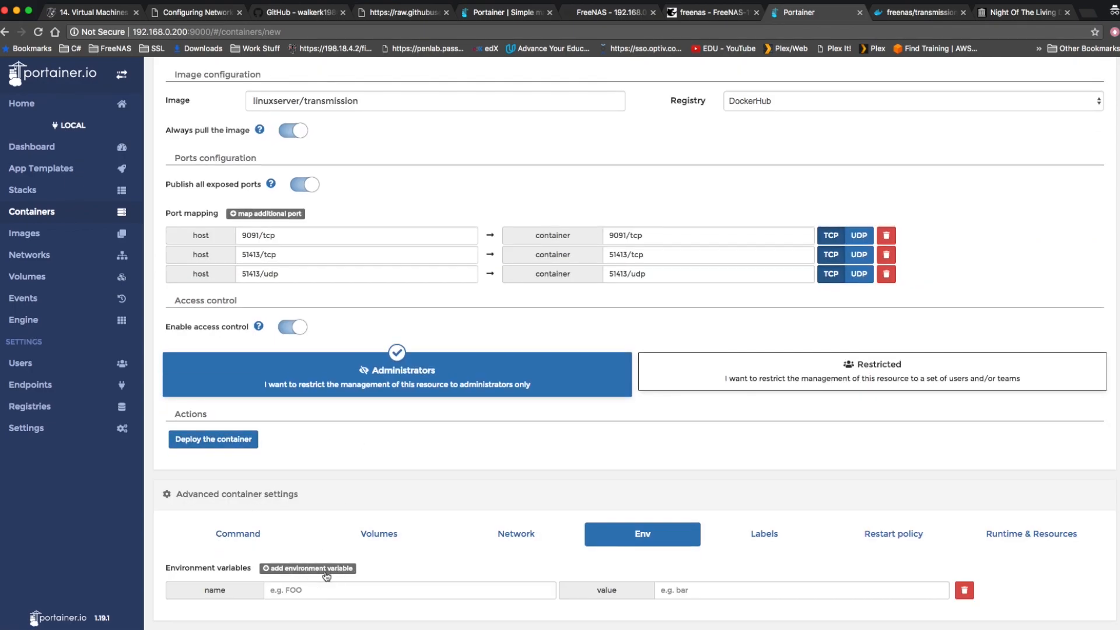
{"action": "left_click", "coordinate": [324, 569]}
{"action": "left_click", "coordinate": [335, 553]}
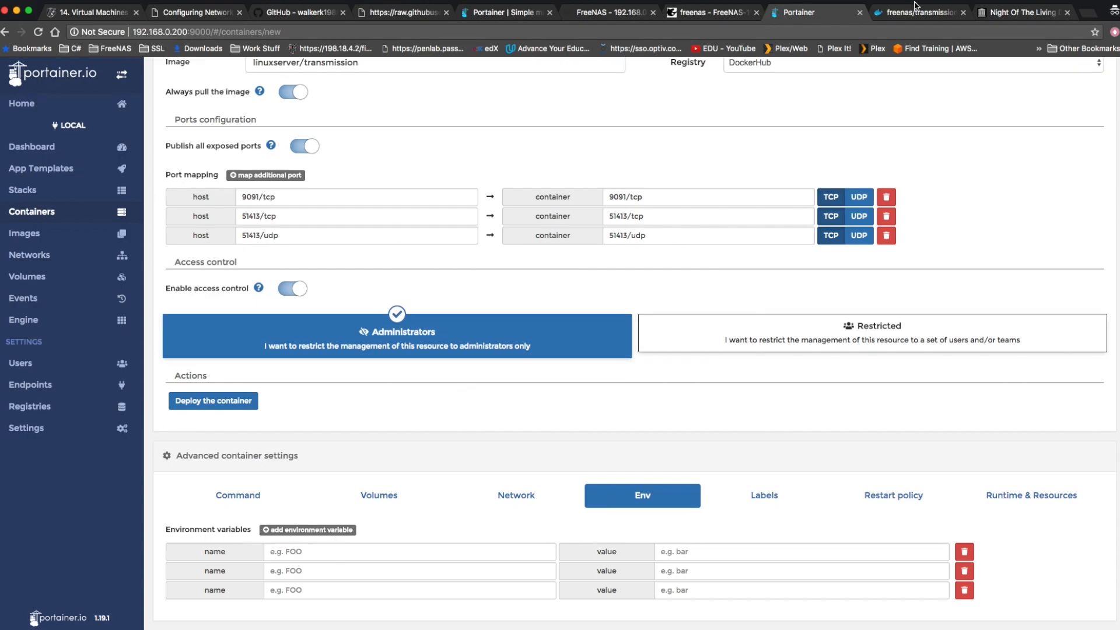
Copy TZ from the Dockerfile's settings list and use it as the first environment variable's name.
{"action": "left_click", "coordinate": [916, 12]}
{"action": "double_click", "coordinate": [339, 391]}
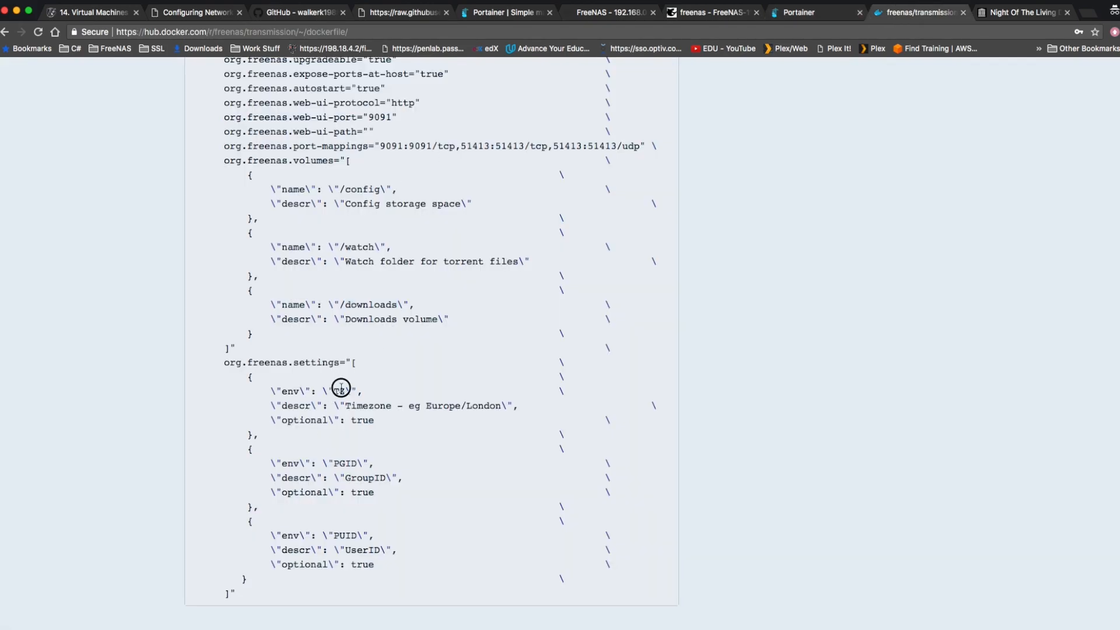
{"action": "right_click", "coordinate": [340, 391]}
{"action": "left_click", "coordinate": [363, 417]}
{"action": "left_click", "coordinate": [799, 12]}
{"action": "left_click", "coordinate": [318, 555]}
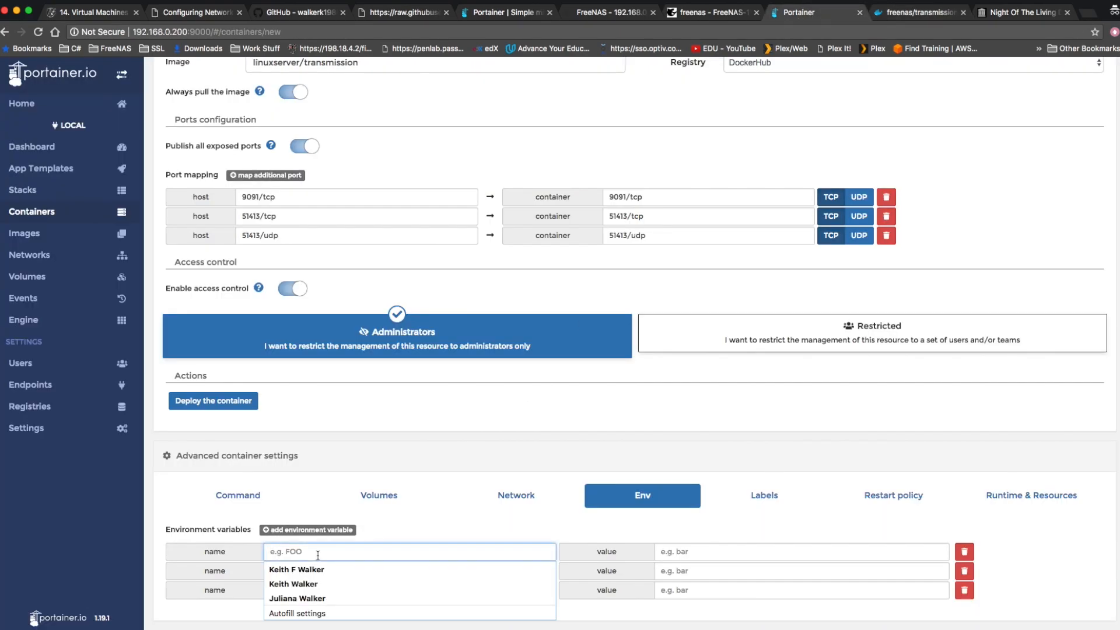
{"action": "key", "text": "super+v"}
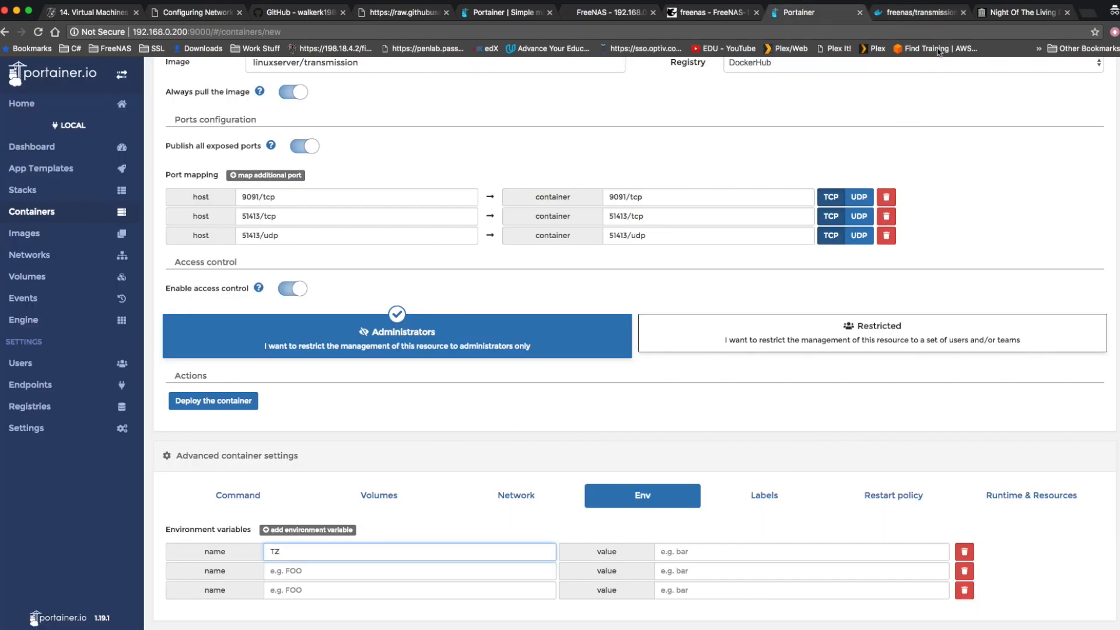
Copy PGID from the Dockerfile as the second environment variable's name, and name the third one PUID.
{"action": "left_click", "coordinate": [920, 12]}
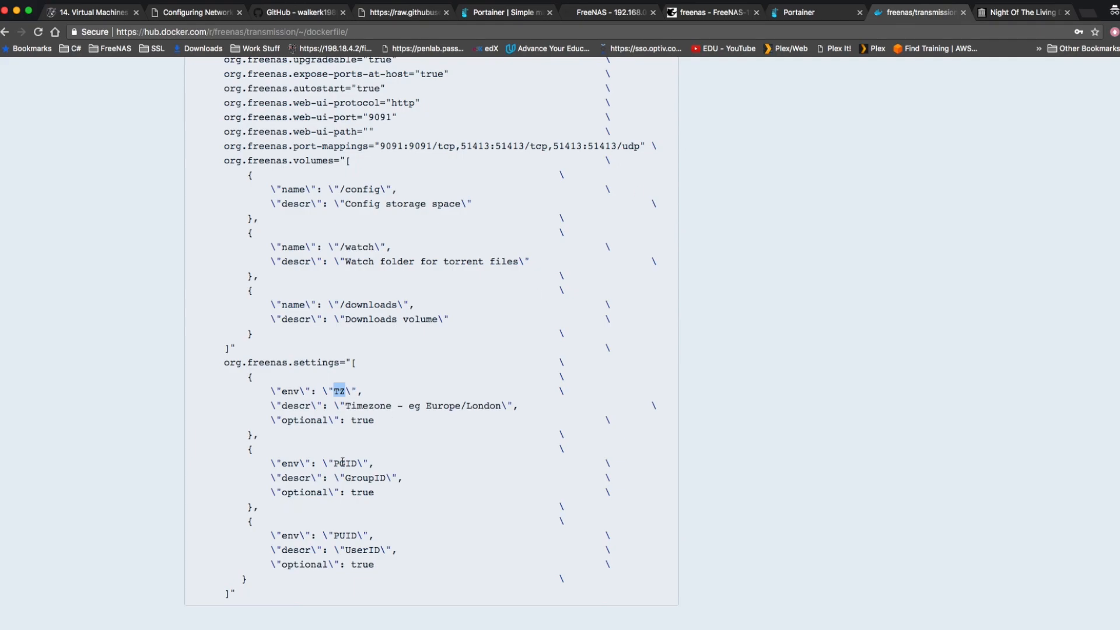
{"action": "double_click", "coordinate": [344, 464]}
{"action": "left_click", "coordinate": [816, 17]}
{"action": "left_click", "coordinate": [309, 567]}
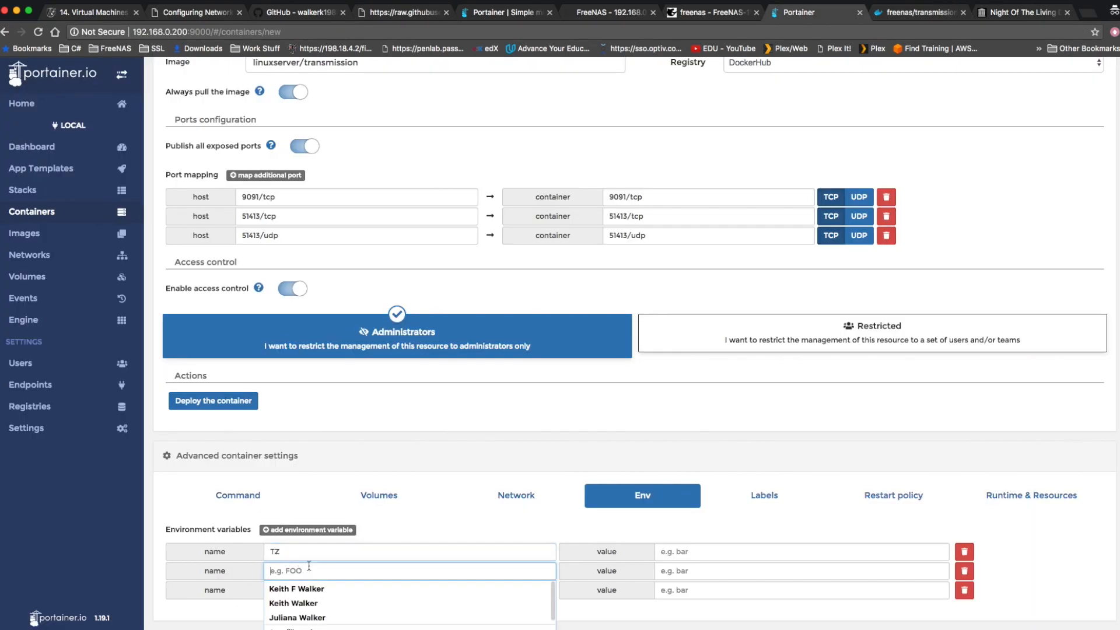
{"action": "key", "text": "super+v"}
{"action": "left_click", "coordinate": [301, 591]}
{"action": "key", "text": "super+v"}
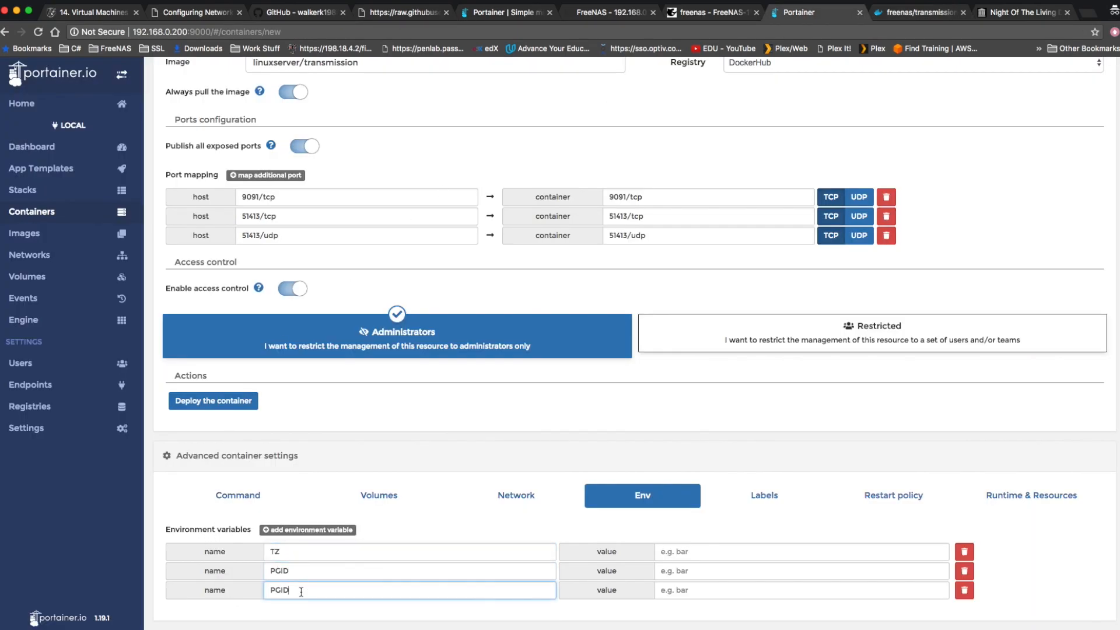
{"action": "key", "text": "BackSpace"}
{"action": "type", "text": "U"}
Set the values of the PGID and PUID environment variables to 1020.
{"action": "left_click", "coordinate": [687, 571]}
{"action": "type", "text": "1020"}
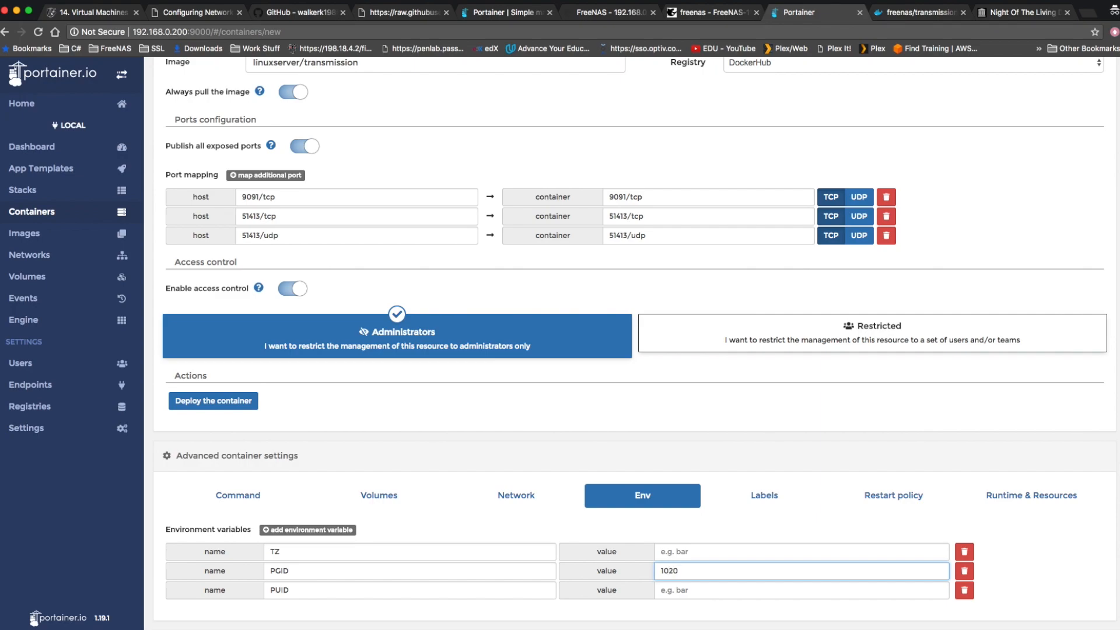
{"action": "left_click", "coordinate": [700, 590]}
{"action": "type", "text": "1020"}
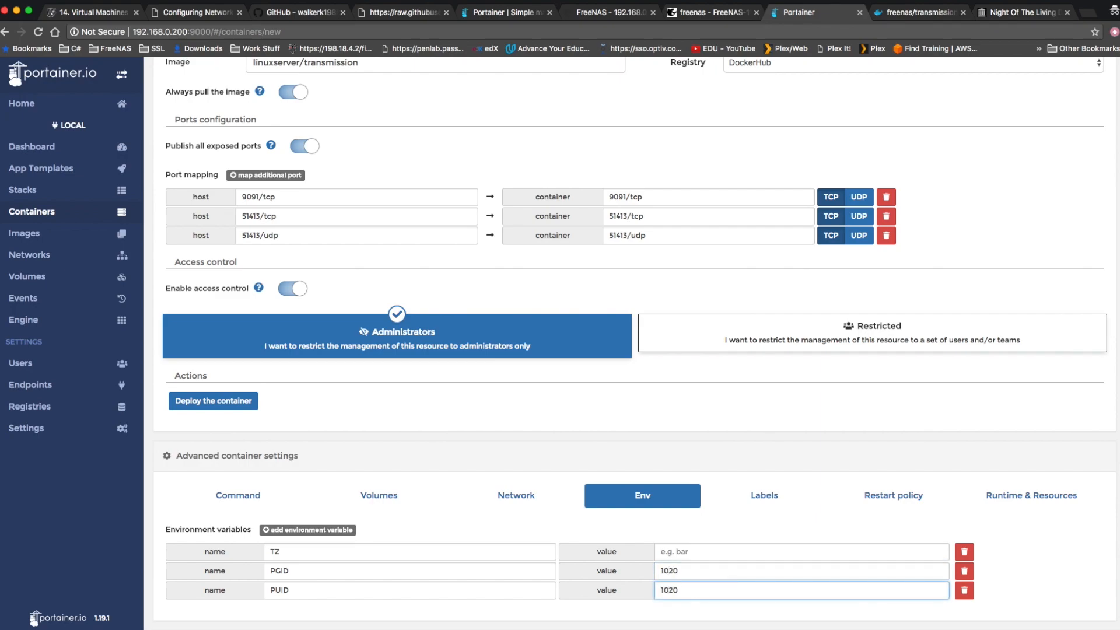
Set the TZ environment variable's value to America/Los_Angeles.
{"action": "left_click", "coordinate": [694, 557]}
{"action": "type", "text": "Ama"}
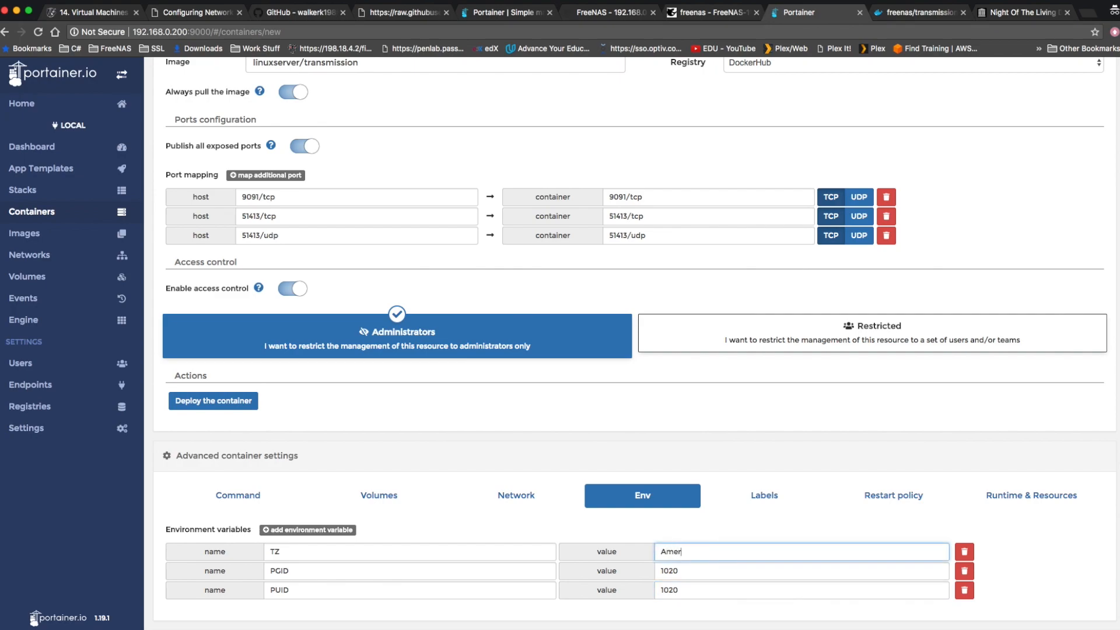
{"action": "type", "text": "rica/Los_Angeles"}
Set the container's restart policy to Always and deploy the container.
{"action": "left_click", "coordinate": [891, 496]}
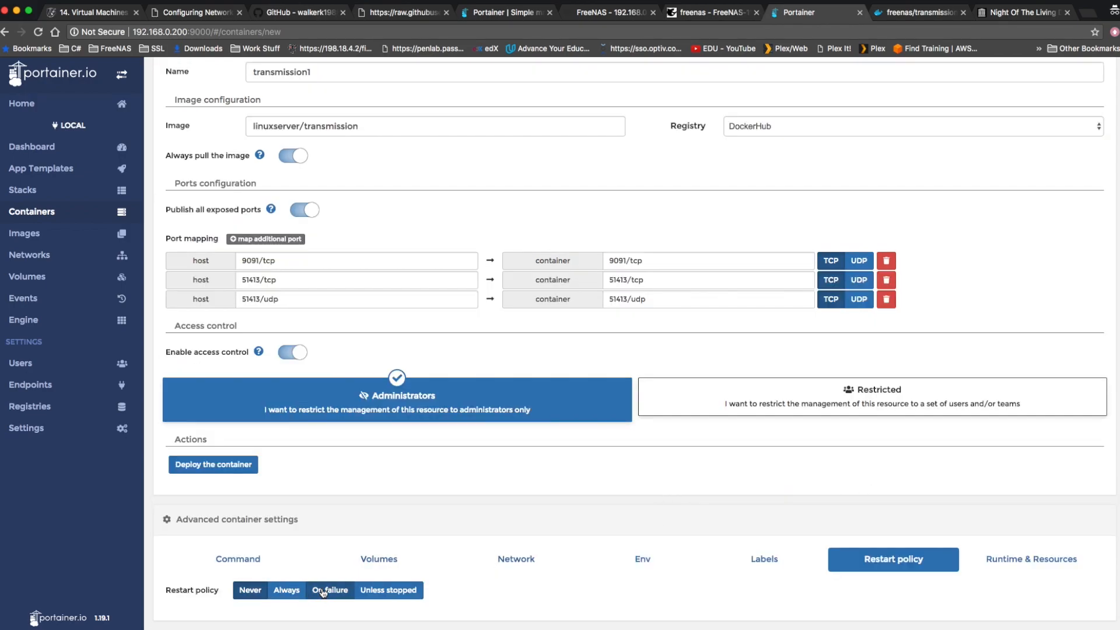
{"action": "left_click", "coordinate": [284, 592]}
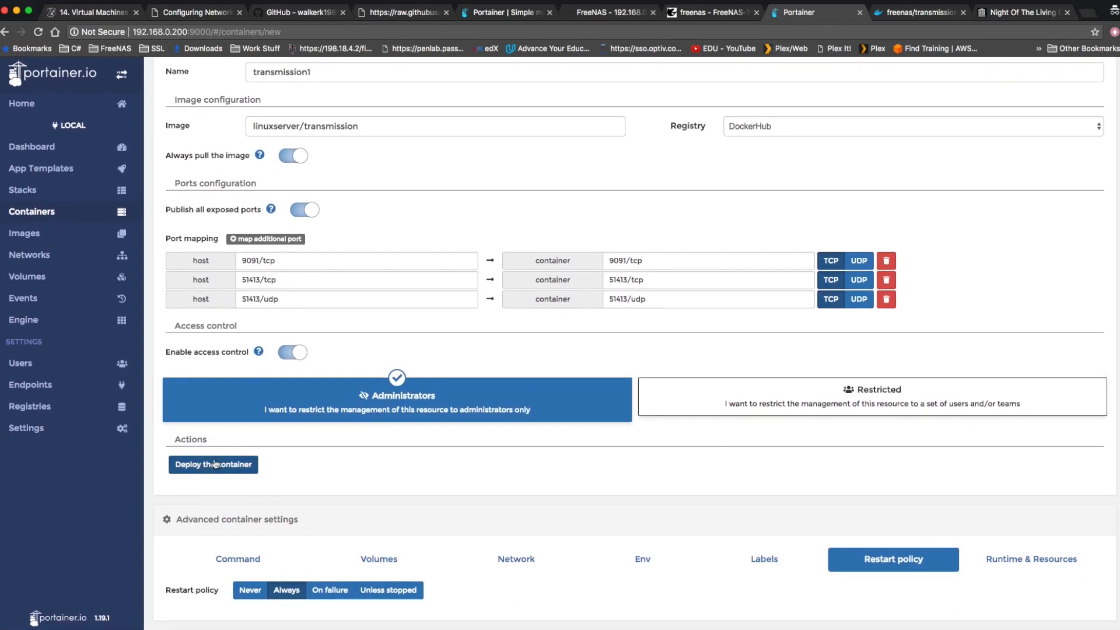
{"action": "left_click", "coordinate": [223, 470]}
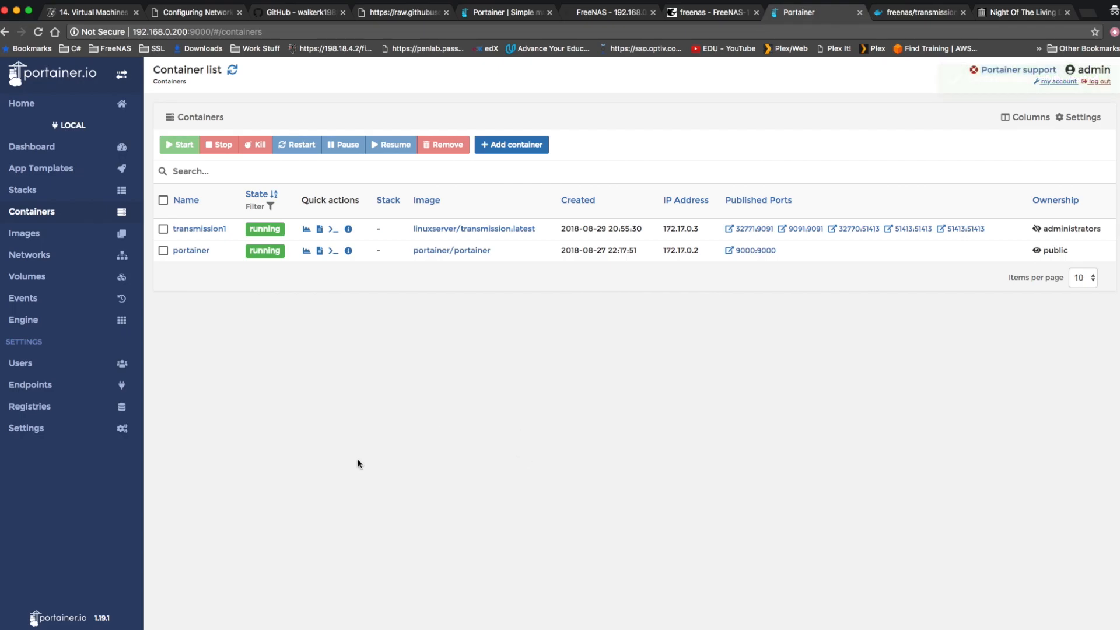
Switch to Terminal, list the NFS share's contents with ls -l and check the transmission directory's entry.
{"action": "mouse_move", "coordinate": [183, 620]}
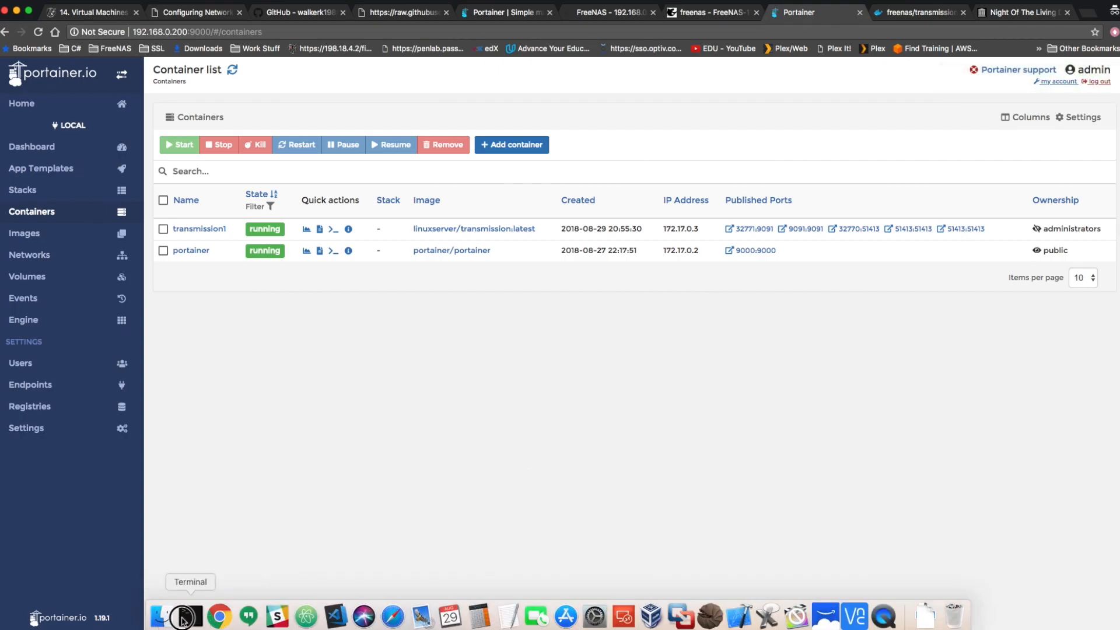
{"action": "left_click", "coordinate": [183, 618]}
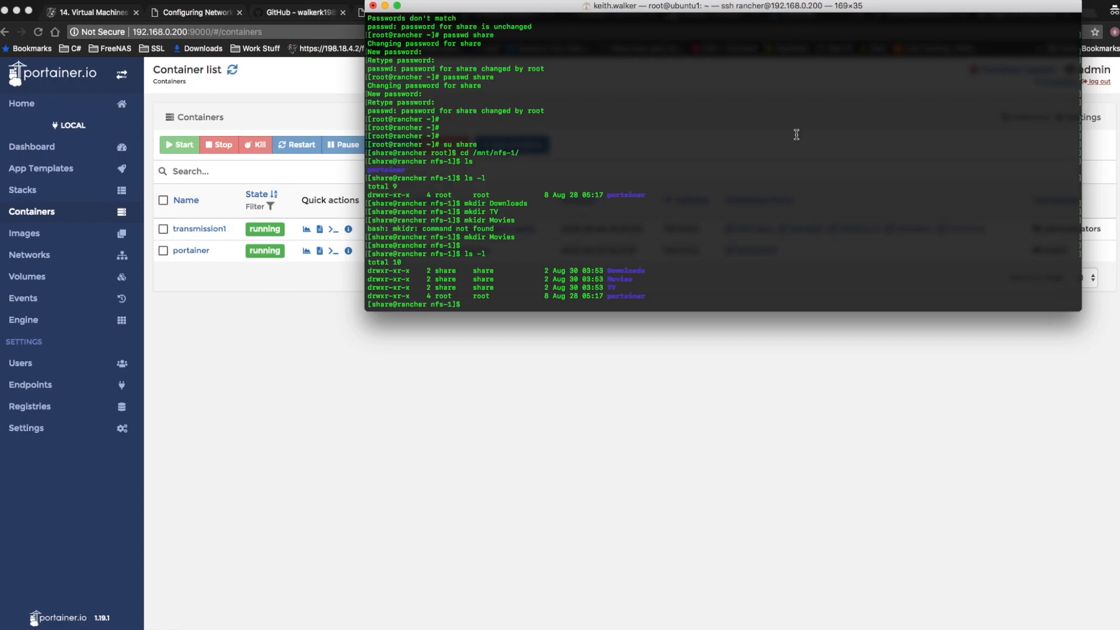
{"action": "type", "text": "ls -l"}
{"action": "key", "text": "Return"}
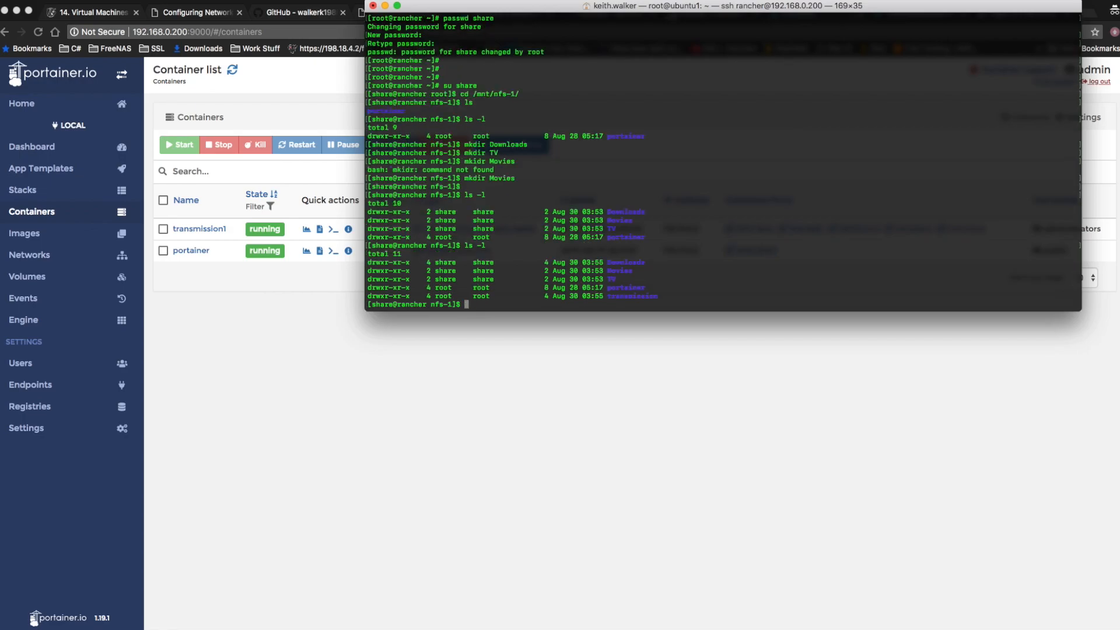
{"action": "left_click_drag", "start_coordinate": [659, 296], "coordinate": [354, 296]}
{"action": "left_click_drag", "start_coordinate": [695, 290], "coordinate": [434, 293]}
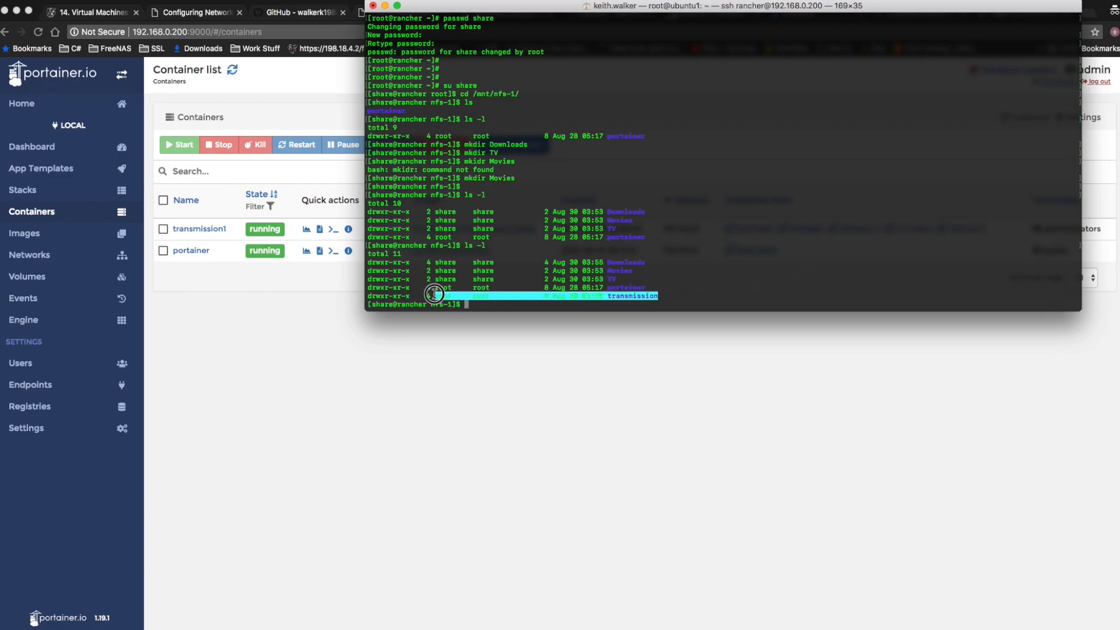
List the transmission directory with ls -l transmission/ and check the ownership of its config and watch folders.
{"action": "left_click", "coordinate": [928, 242]}
{"action": "type", "text": "ls -l transmission/"}
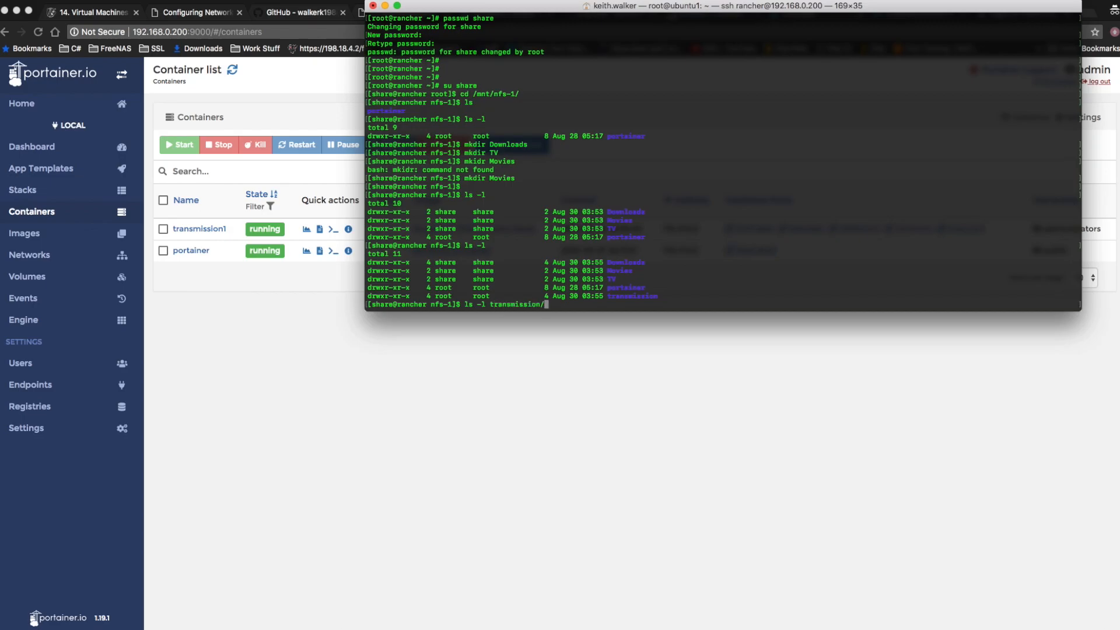
{"action": "key", "text": "Return"}
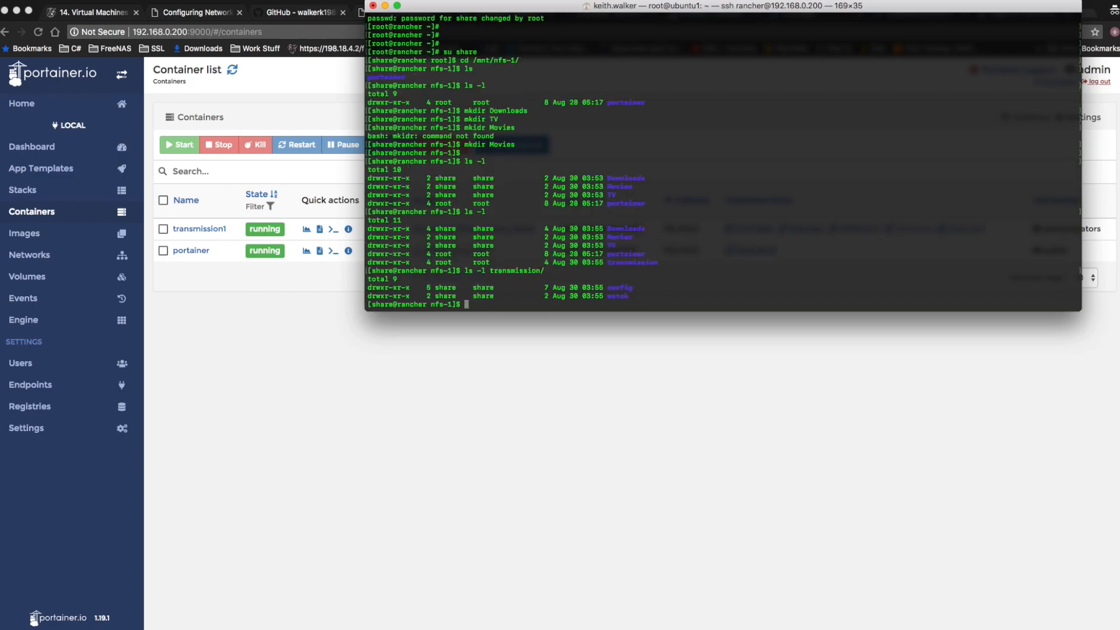
{"action": "key", "text": "Up"}
{"action": "left_click", "coordinate": [447, 287]}
{"action": "triple_click", "coordinate": [447, 286]}
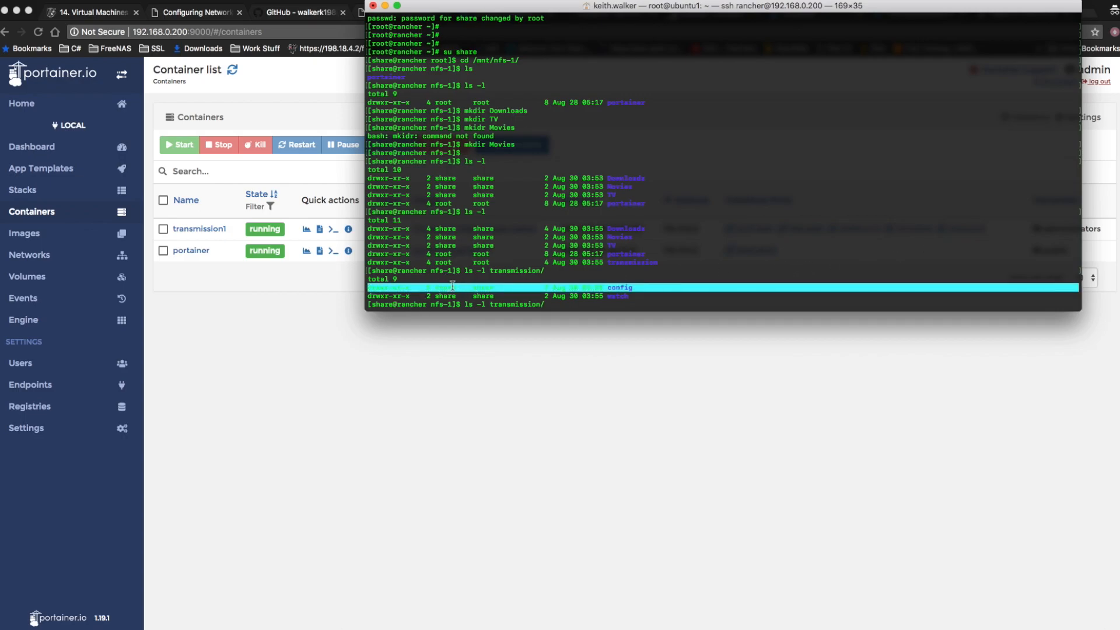
{"action": "triple_click", "coordinate": [444, 295]}
{"action": "double_click", "coordinate": [451, 287]}
{"action": "left_click", "coordinate": [752, 258]}
{"action": "key", "text": "Down"}
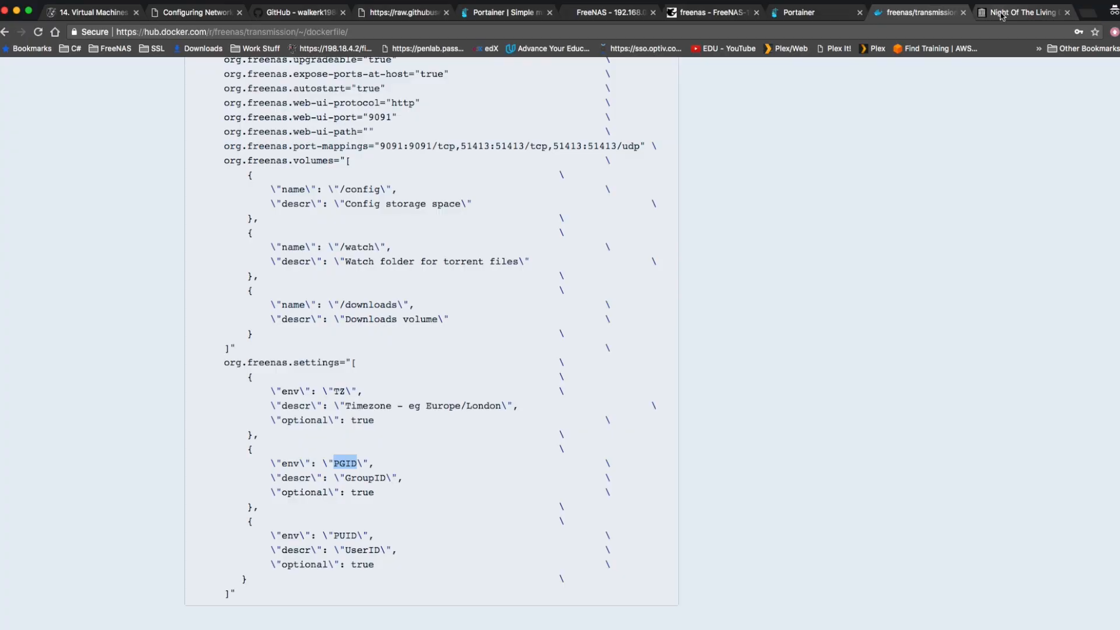
Switch back to the browser and open the Transmission web interface at 192.168.0.200:9091 in a new tab.
{"action": "left_click", "coordinate": [1088, 14]}
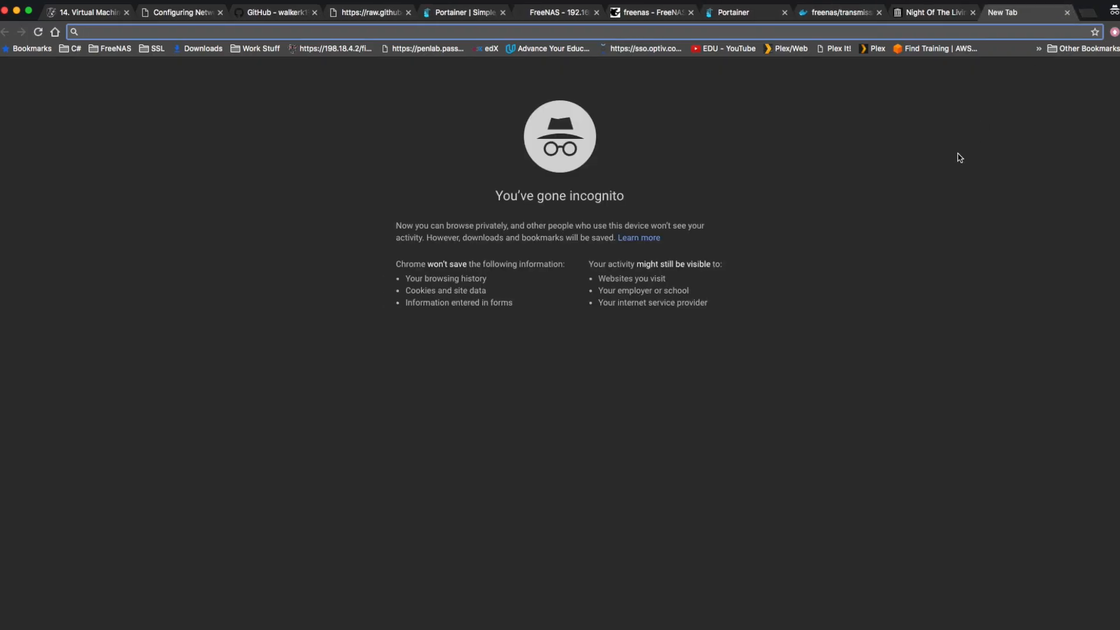
{"action": "type", "text": "192"}
{"action": "type", "text": ".168.0."}
{"action": "key", "text": "BackSpace"}
{"action": "type", "text": "20"}
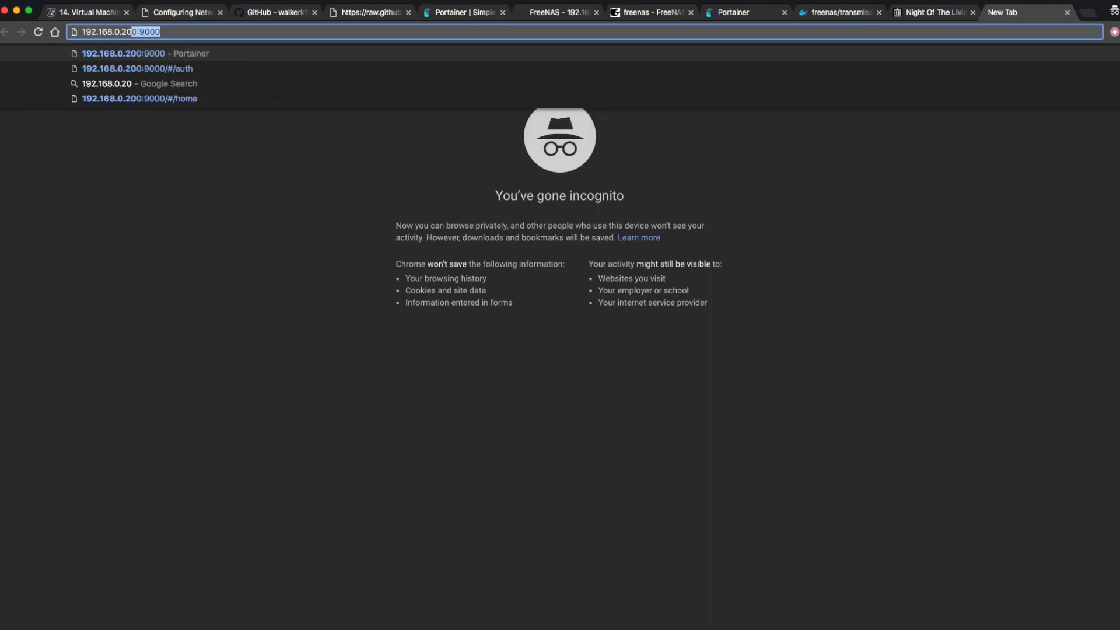
{"action": "type", "text": "0"}
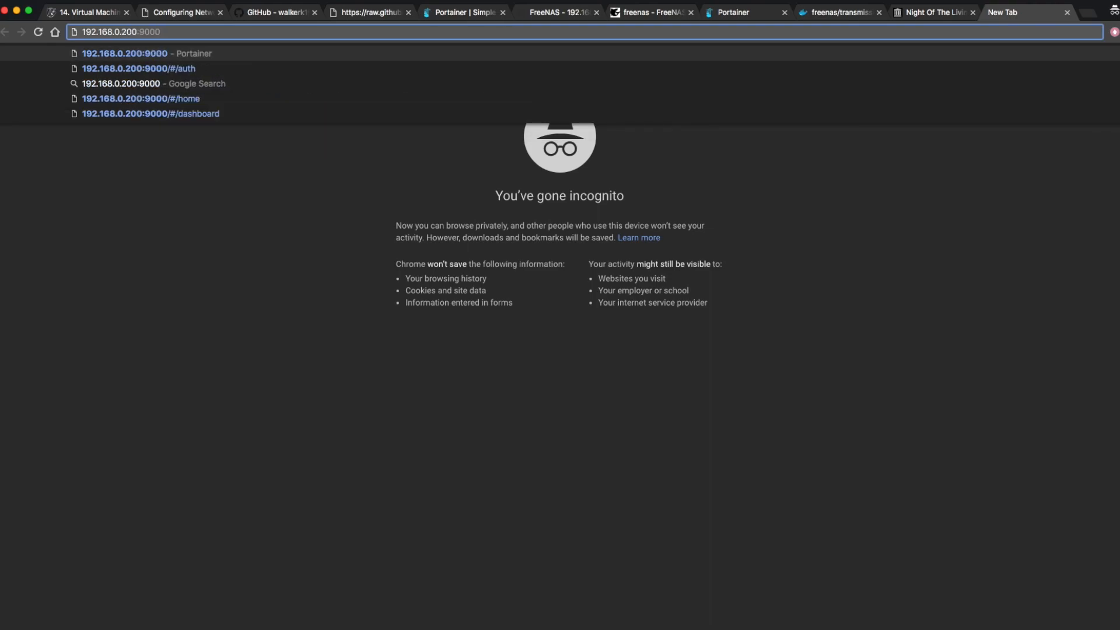
{"action": "type", "text": ":"}
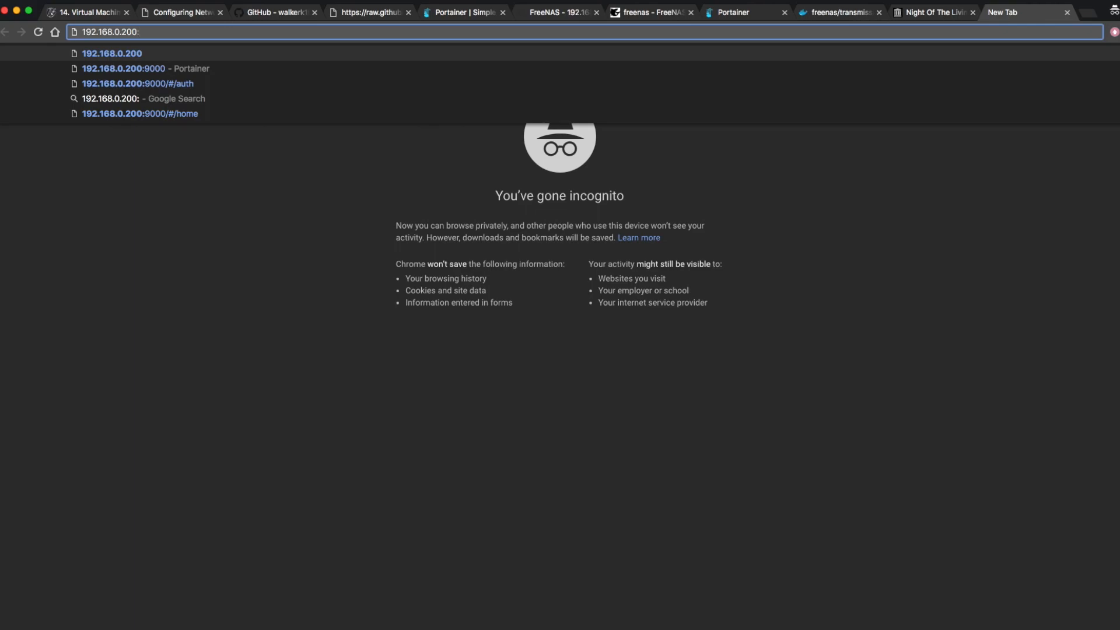
{"action": "type", "text": "9091"}
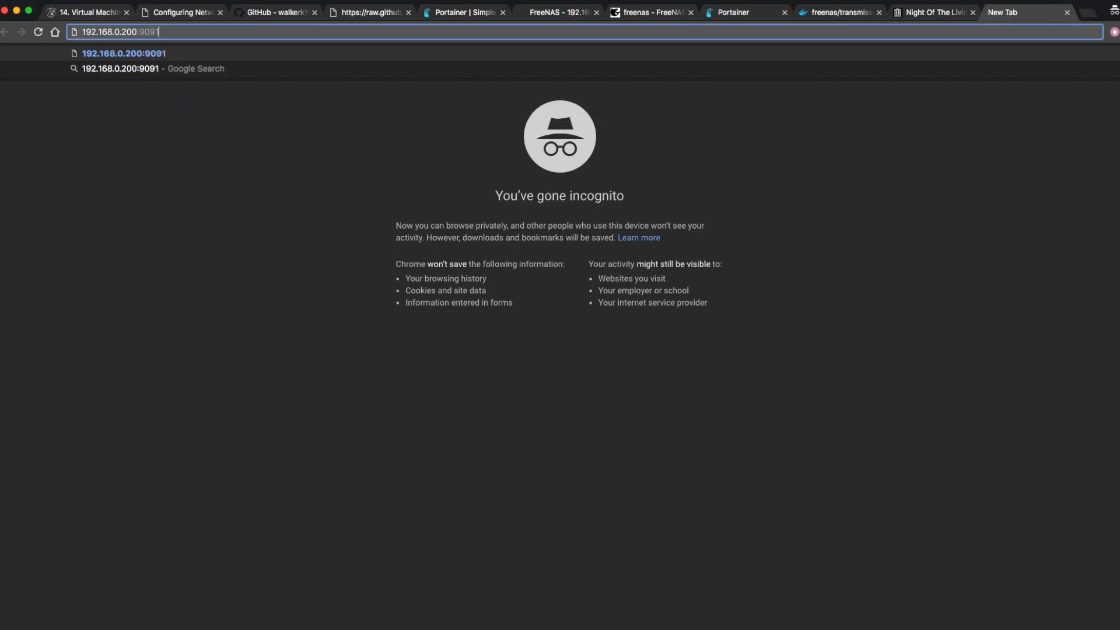
{"action": "key", "text": "Return"}
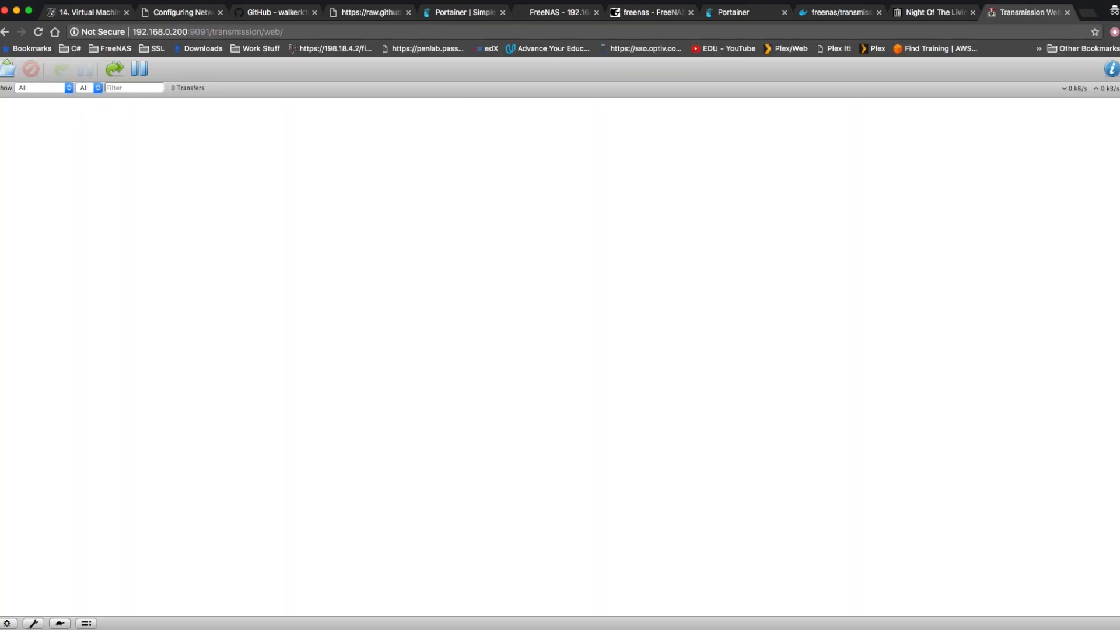
Start a torrent upload in Transmission and set its destination folder to /downloads/.
{"action": "left_click", "coordinate": [8, 70]}
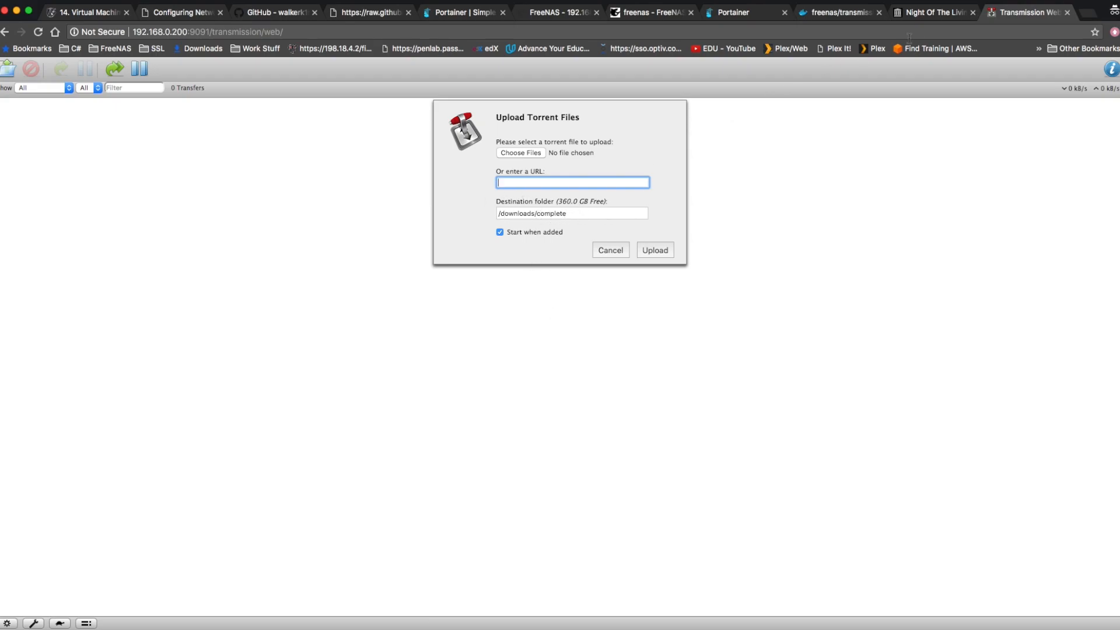
{"action": "double_click", "coordinate": [540, 215]}
{"action": "key", "text": "BackSpace"}
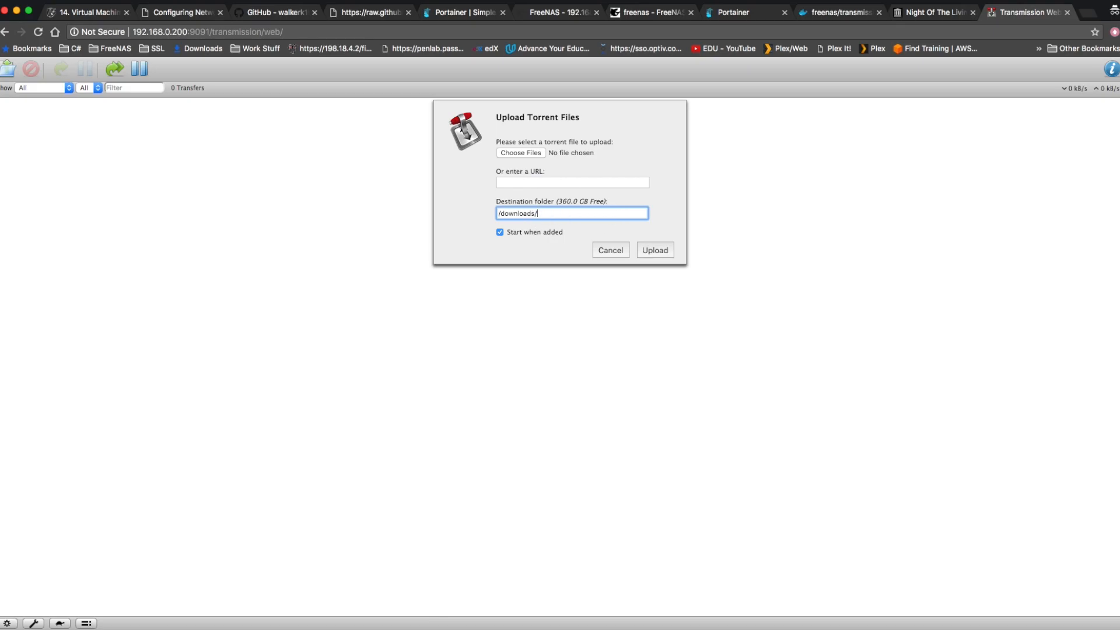
Copy the link address of the TORRENT download from the Night Of The Living Dead page on archive.org.
{"action": "left_click", "coordinate": [935, 14]}
{"action": "scroll", "coordinate": [939, 335], "scroll_direction": "down", "scroll_amount": 5}
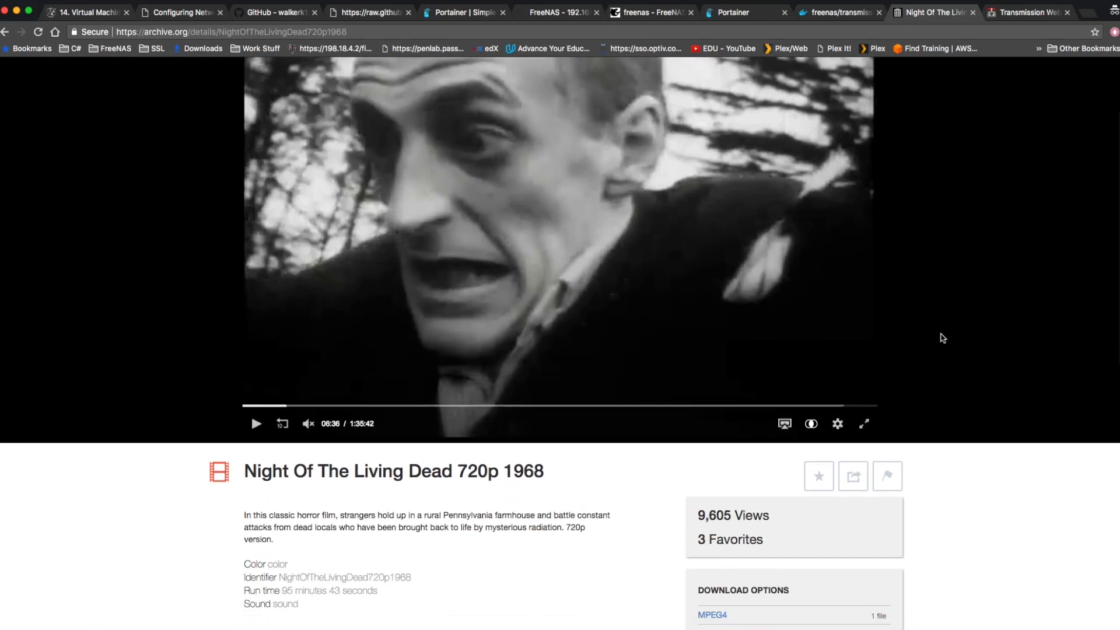
{"action": "scroll", "coordinate": [941, 338], "scroll_direction": "down", "scroll_amount": 3}
{"action": "right_click", "coordinate": [713, 398]}
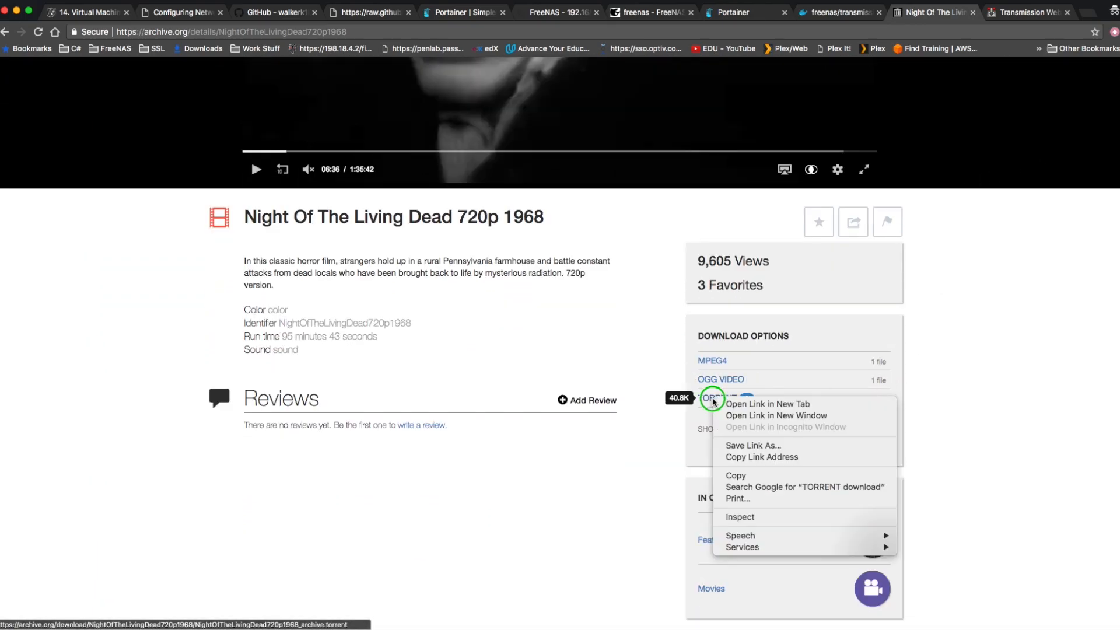
{"action": "left_click", "coordinate": [761, 457]}
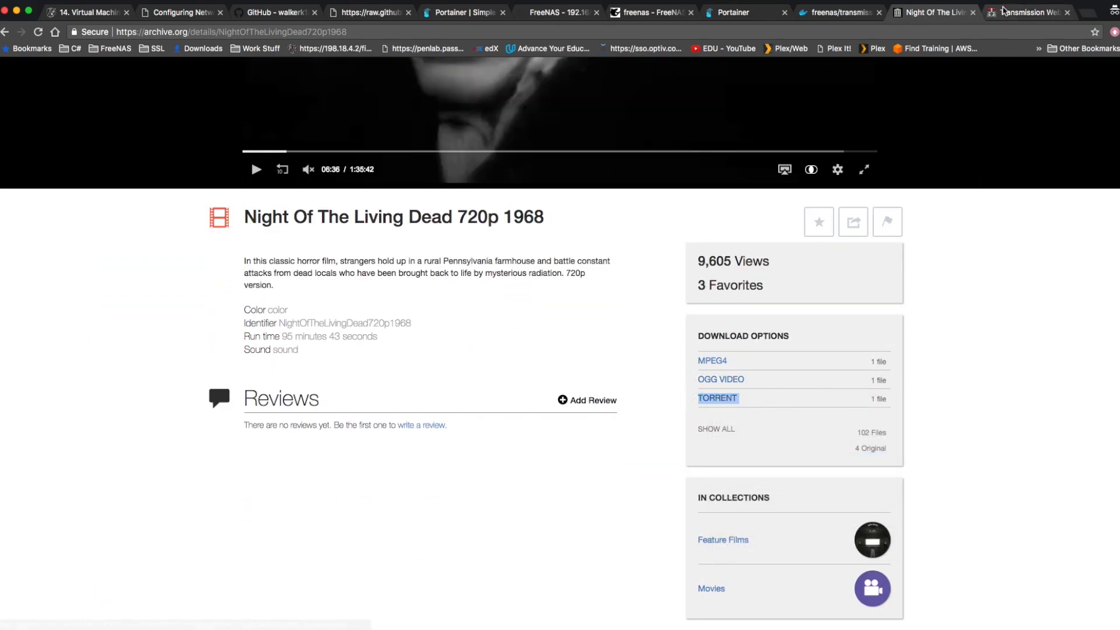
Enter the copied Night Of The Living Dead torrent link as the URL in Transmission's upload dialog and upload it.
{"action": "left_click", "coordinate": [986, 13]}
{"action": "left_click", "coordinate": [531, 183]}
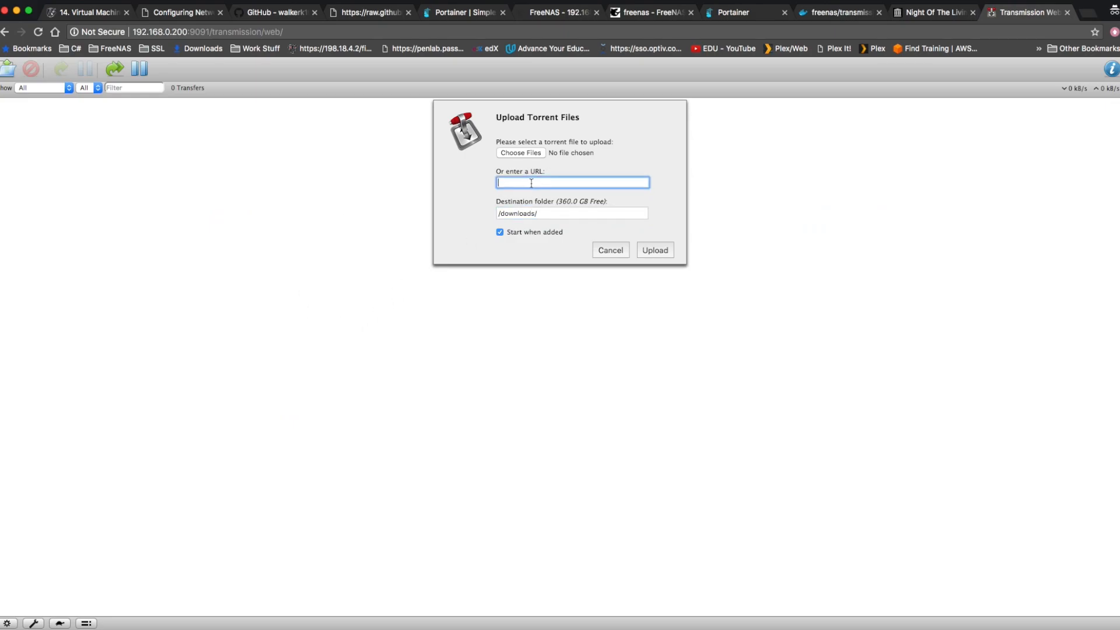
{"action": "key", "text": "super+v"}
{"action": "left_click", "coordinate": [661, 252]}
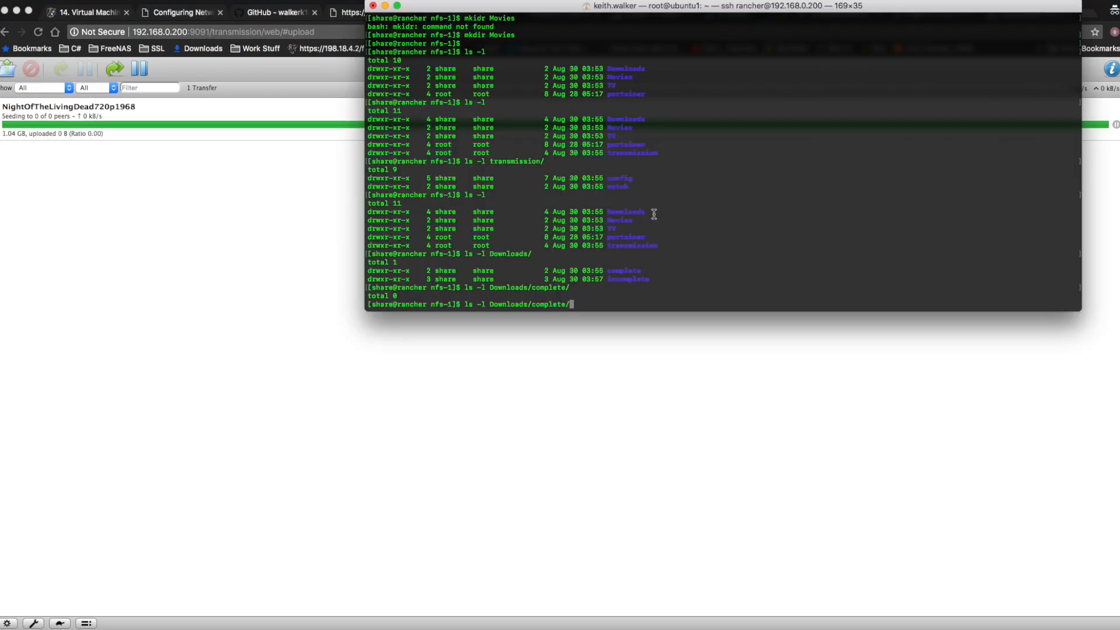
In the terminal, list Downloads/complete/ and the Downloads/ directory with ls -l to look for the downloaded files.
{"action": "key", "text": "Return"}
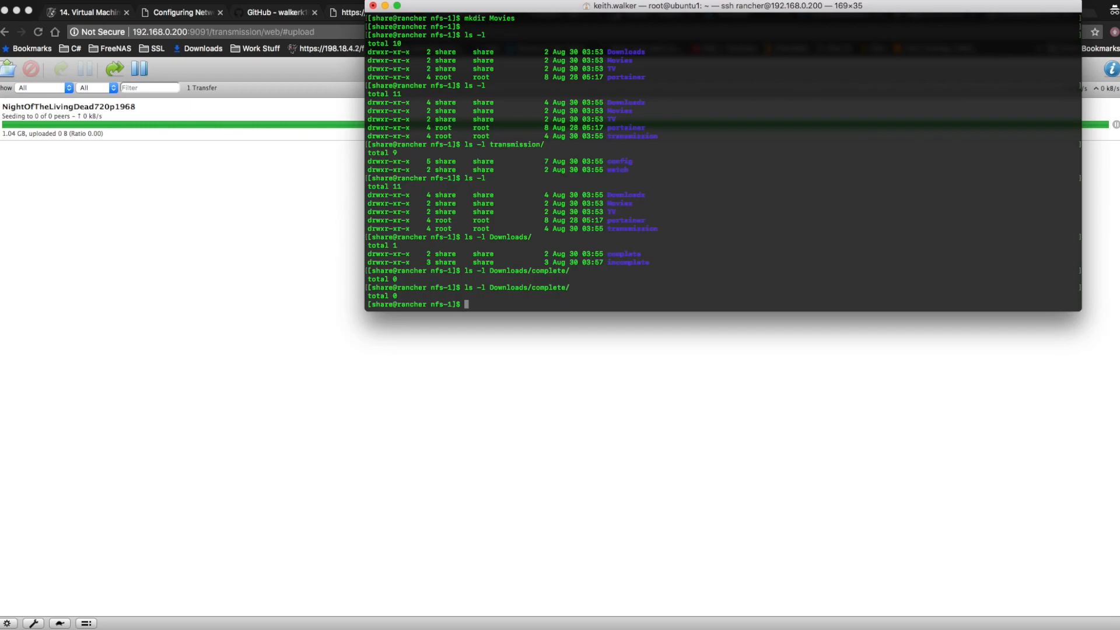
{"action": "key", "text": "Up"}
{"action": "key", "text": "BackSpace"}
{"action": "key", "text": "BackSpace"}
{"action": "key", "text": "BackSpace"}
{"action": "key", "text": "BackSpace"}
{"action": "key", "text": "BackSpace"}
{"action": "key", "text": "BackSpace"}
{"action": "key", "text": "BackSpace"}
{"action": "key", "text": "BackSpace"}
{"action": "key", "text": "Return"}
List Downloads/NightOfTheLivingDead720p1968/ with ls -l and examine the ownership and permissions of the downloaded files.
{"action": "key", "text": "Up"}
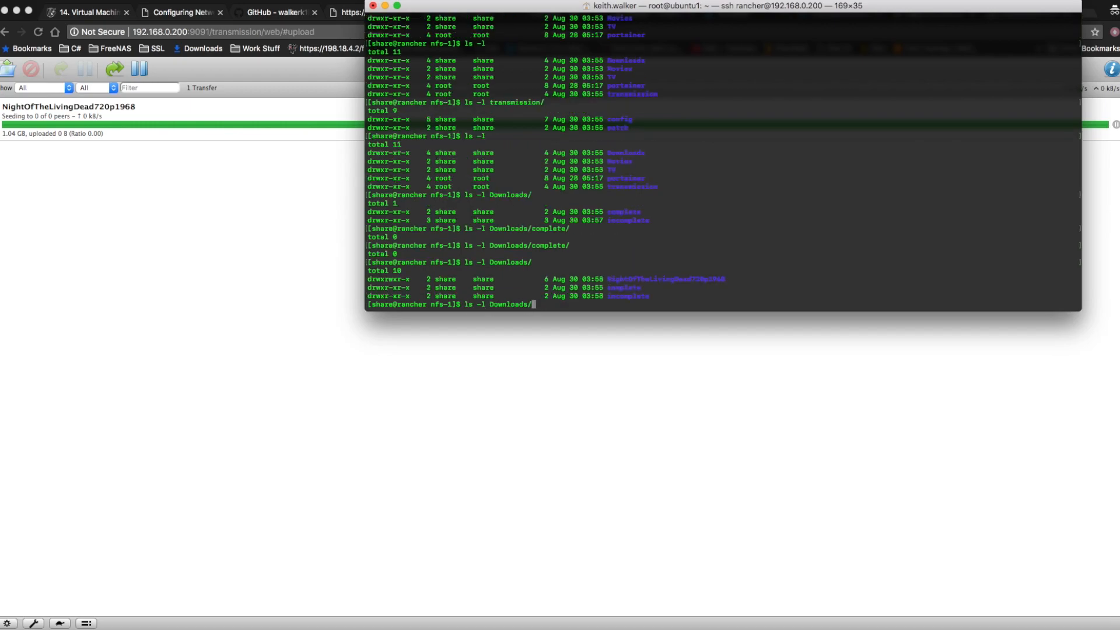
{"action": "type", "text": "Ni"}
{"action": "key", "text": "Tab"}
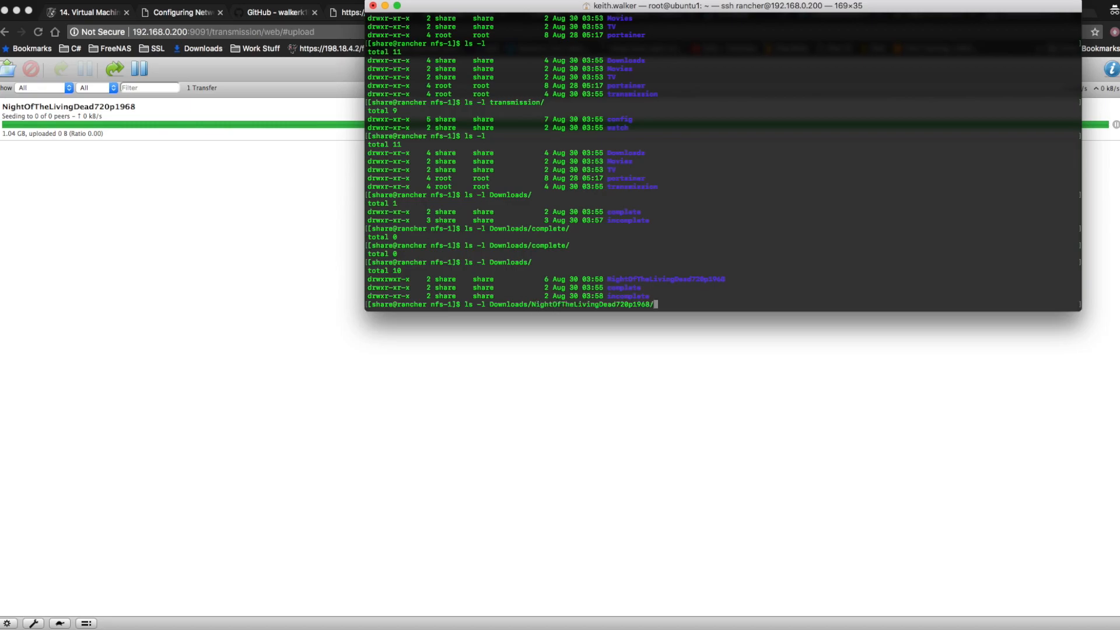
{"action": "key", "text": "Return"}
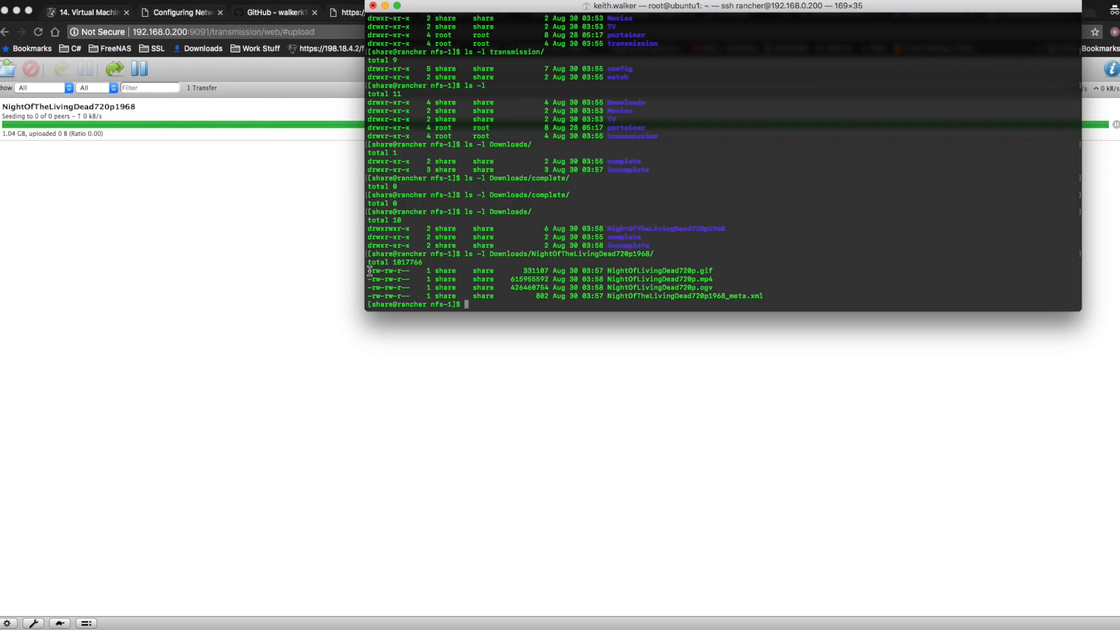
{"action": "left_click_drag", "start_coordinate": [370, 271], "coordinate": [778, 297]}
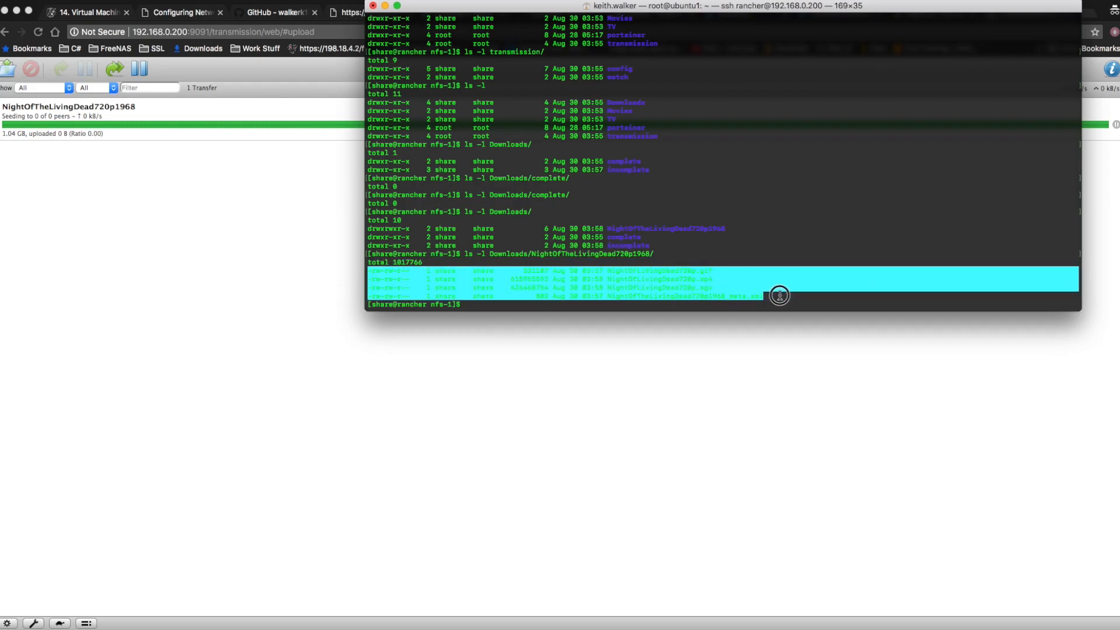
{"action": "left_click", "coordinate": [785, 246]}
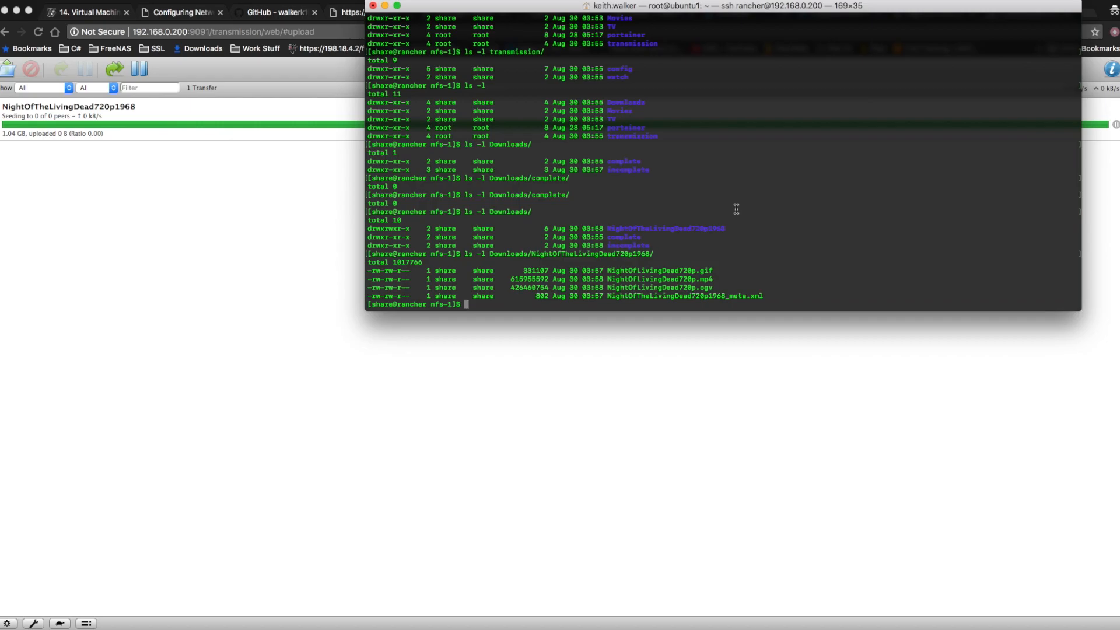
Exit the share user's terminal session and open the Shell page of the FreeNAS web interface in the browser.
{"action": "type", "text": "exit"}
{"action": "key", "text": "Return"}
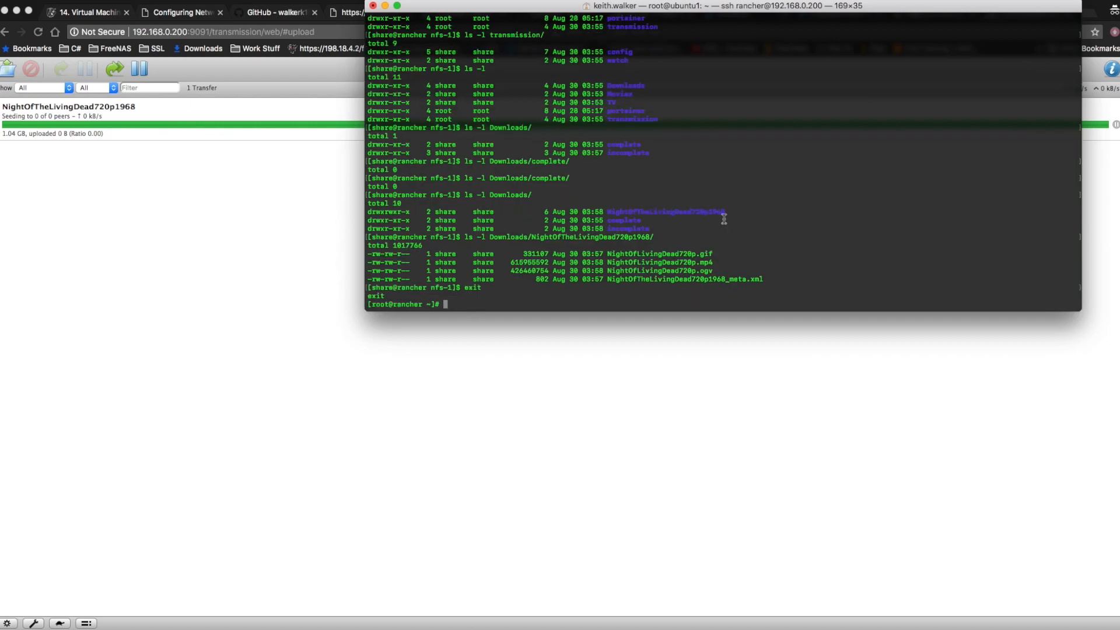
{"action": "left_click", "coordinate": [466, 453]}
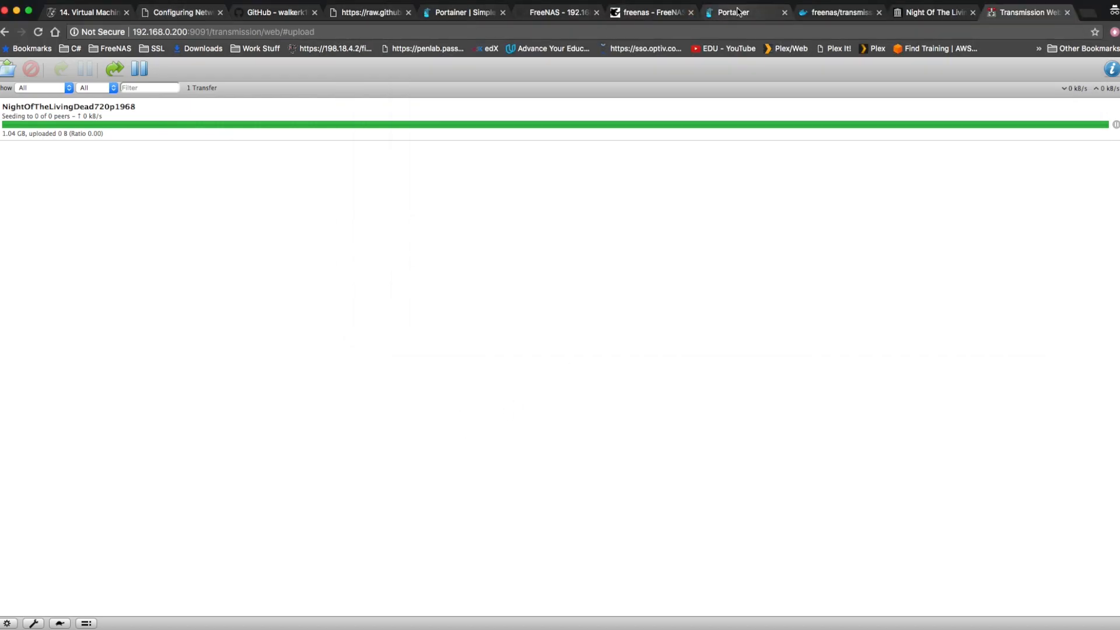
{"action": "left_click", "coordinate": [647, 11]}
{"action": "left_click", "coordinate": [557, 11]}
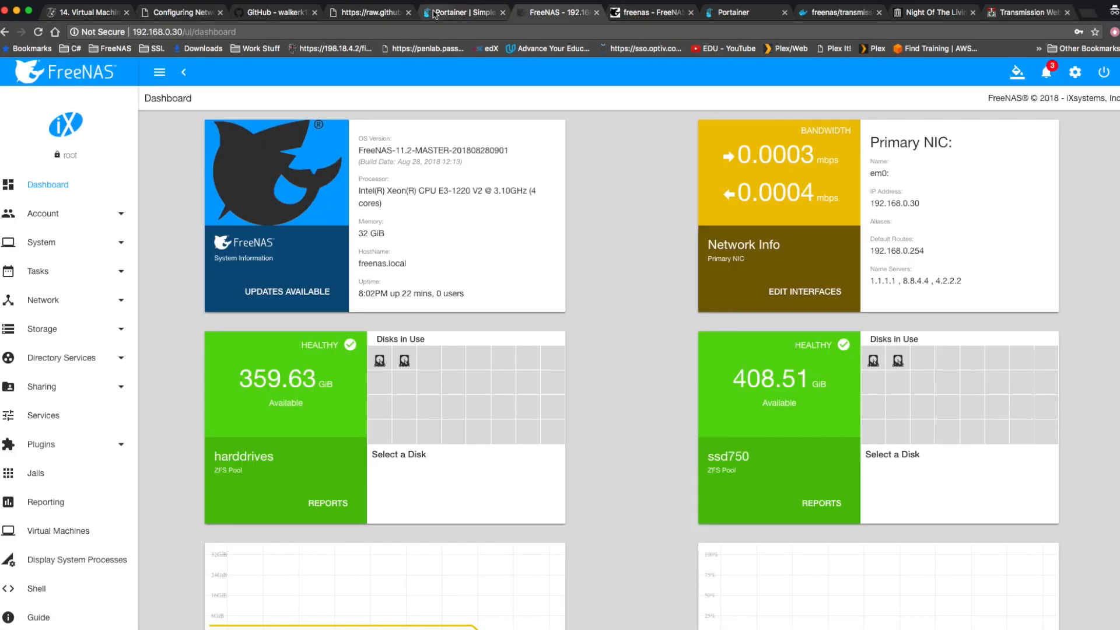
{"action": "left_click", "coordinate": [38, 590]}
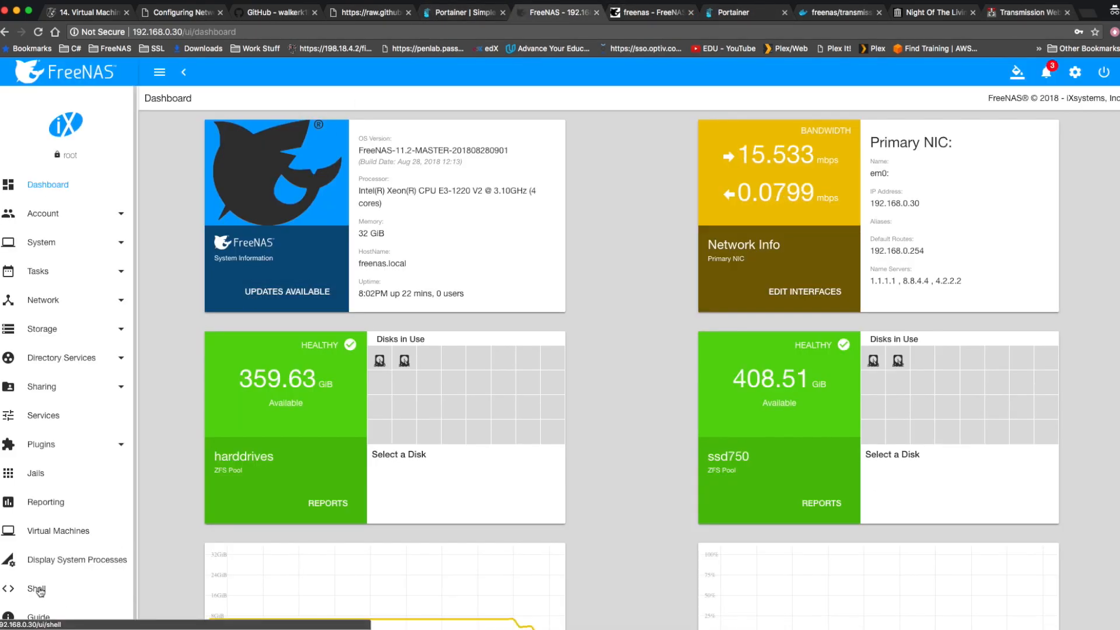
Change to the /mnt/ssd750/Shared/Downloads/ directory in the FreeNAS shell.
{"action": "left_click", "coordinate": [591, 307]}
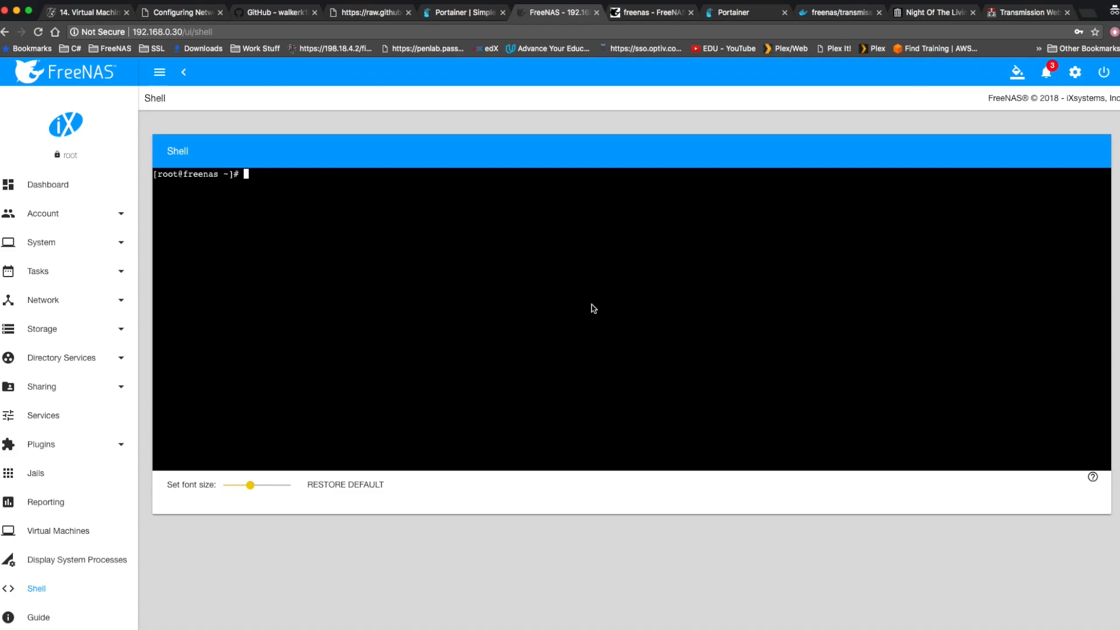
{"action": "type", "text": "cd /mnt/s"}
{"action": "key", "text": "Tab"}
{"action": "type", "text": "S"}
{"action": "key", "text": "Tab"}
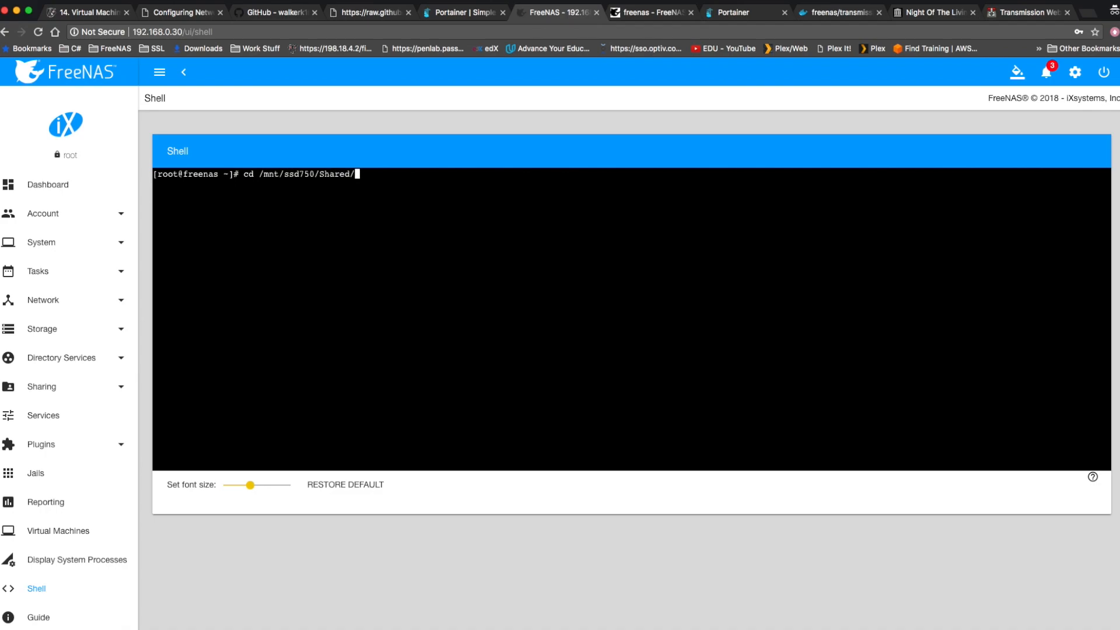
{"action": "key", "text": "Tab"}
{"action": "key", "text": "Tab"}
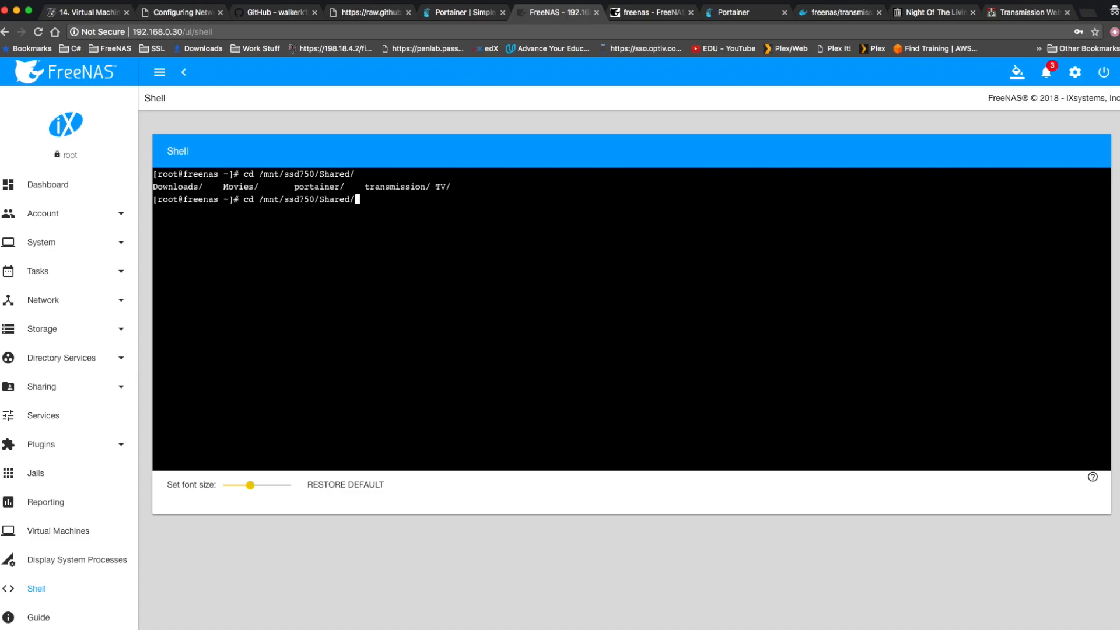
{"action": "type", "text": "D"}
{"action": "key", "text": "Tab"}
{"action": "key", "text": "Return"}
List the Downloads directory with ls and ls -l to check the contents and ownership on the FreeNAS side.
{"action": "type", "text": "ls"}
{"action": "key", "text": "Return"}
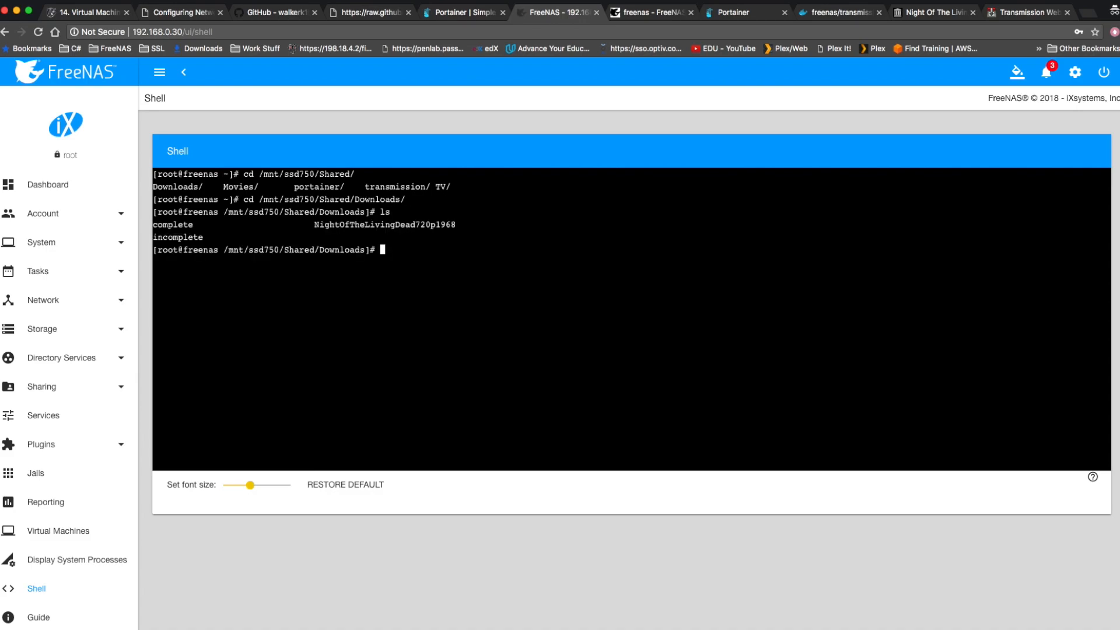
{"action": "type", "text": "ls -l"}
{"action": "key", "text": "Return"}
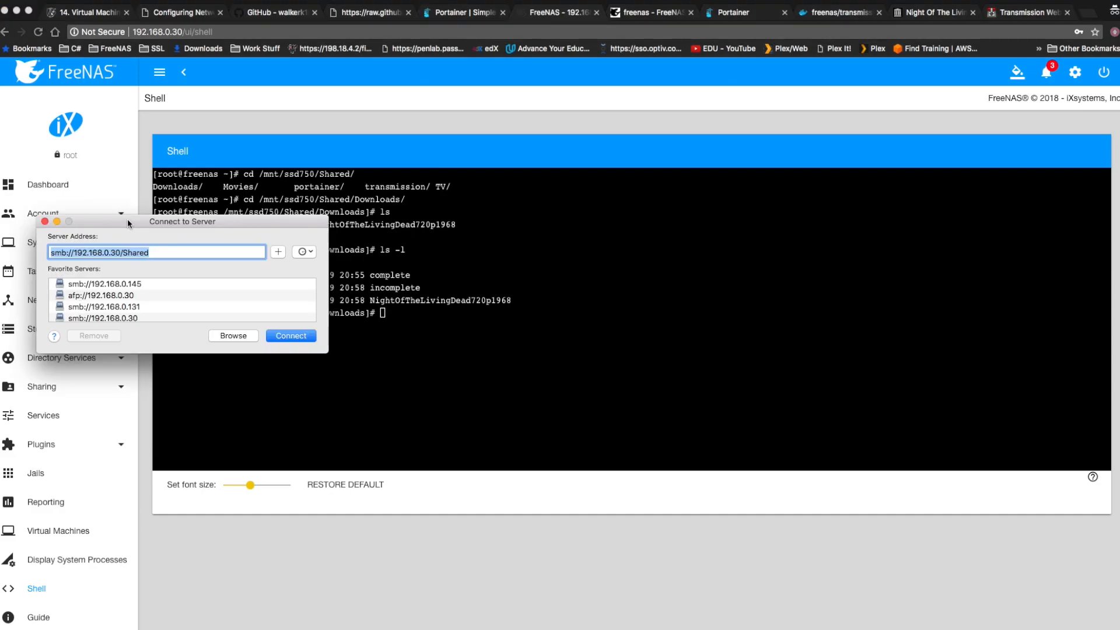
Connect to the SMB share smb://192.168.0.30/Shared and bring its Finder window into view.
{"action": "left_click", "coordinate": [193, 251]}
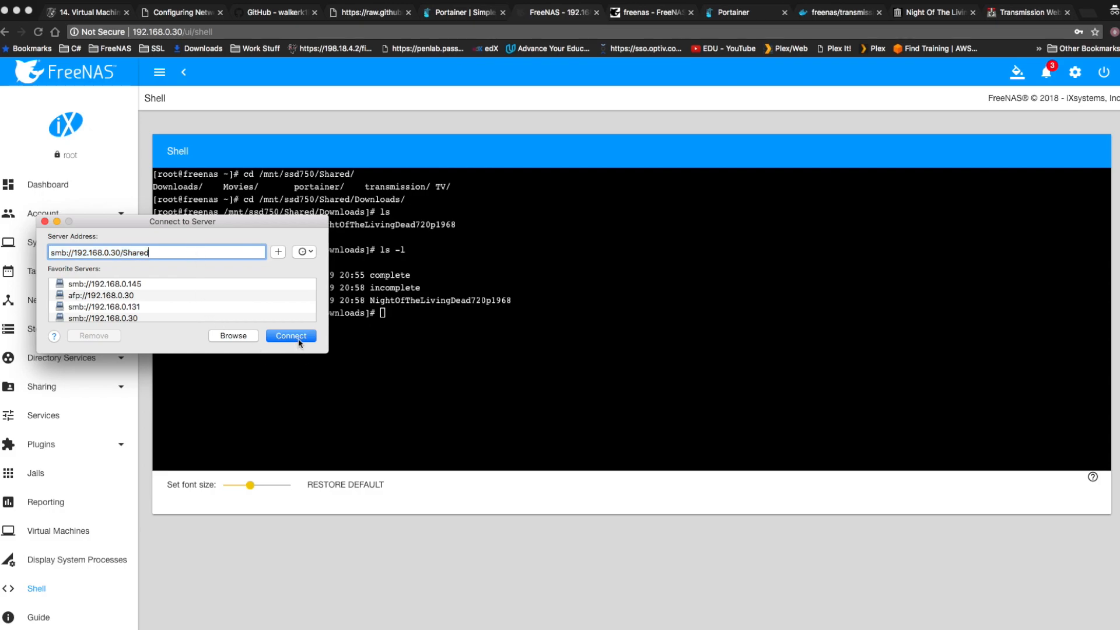
{"action": "left_click", "coordinate": [298, 340]}
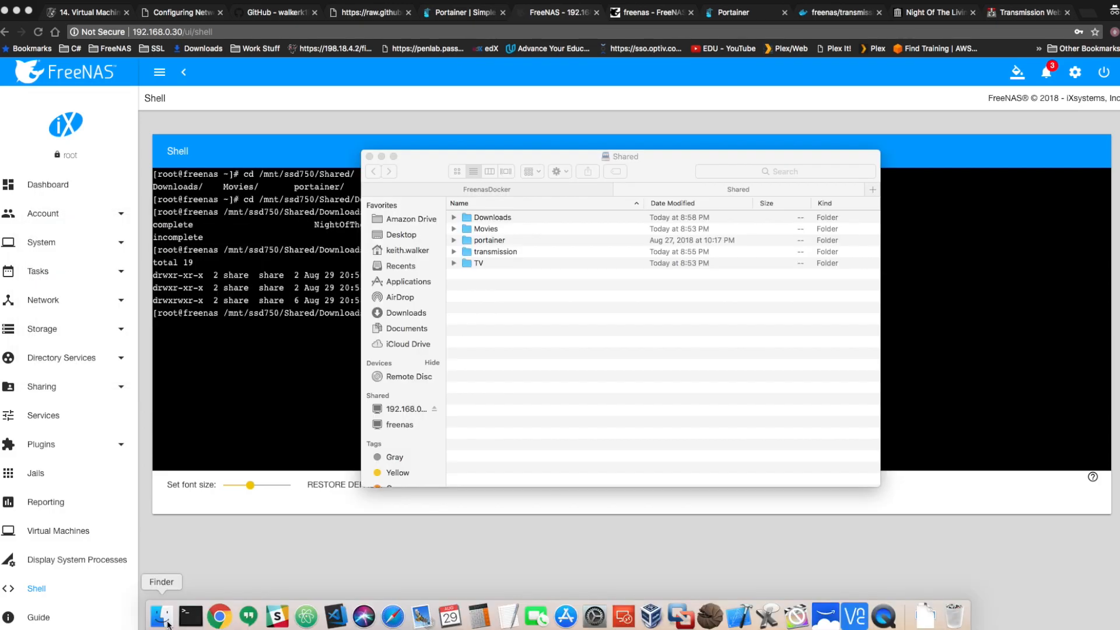
{"action": "left_click_drag", "start_coordinate": [489, 156], "coordinate": [271, 97]}
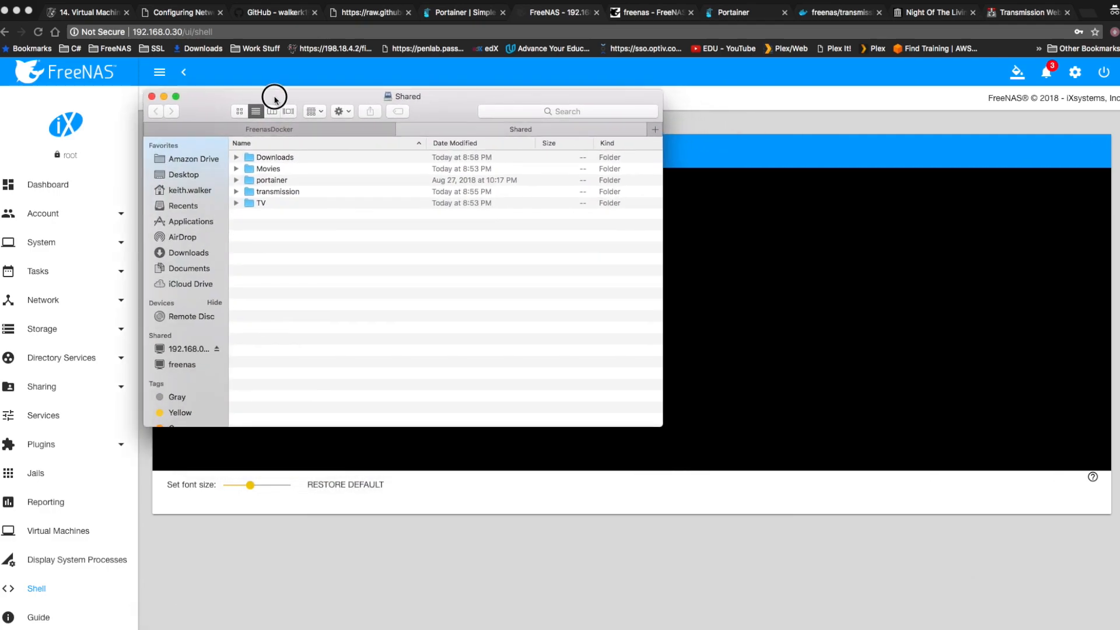
Open Downloads/NightOfTheLivingDead720p1968 on the share, briefly play NightOfLivingDead720p.mp4, pause it, and close the player and Finder windows.
{"action": "double_click", "coordinate": [273, 159]}
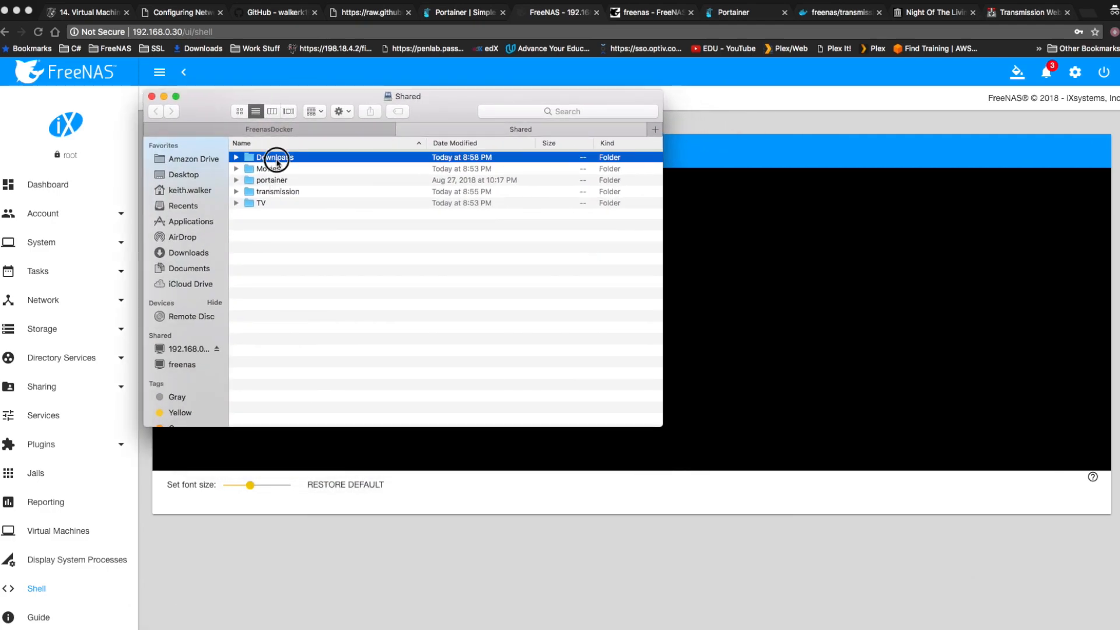
{"action": "double_click", "coordinate": [313, 181]}
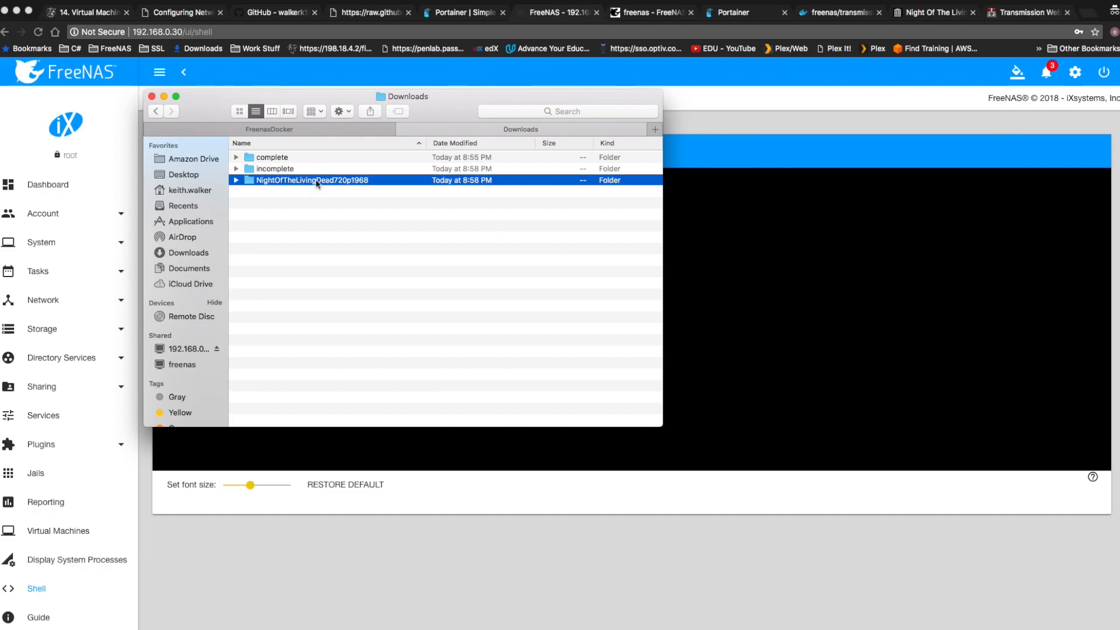
{"action": "left_click", "coordinate": [324, 171]}
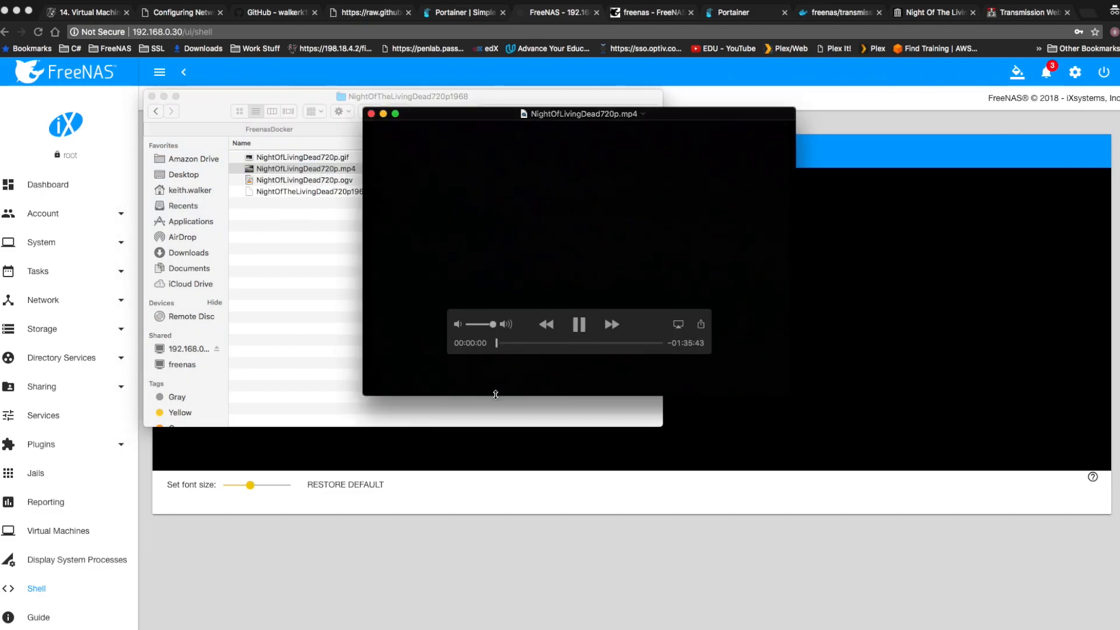
{"action": "left_click", "coordinate": [579, 324]}
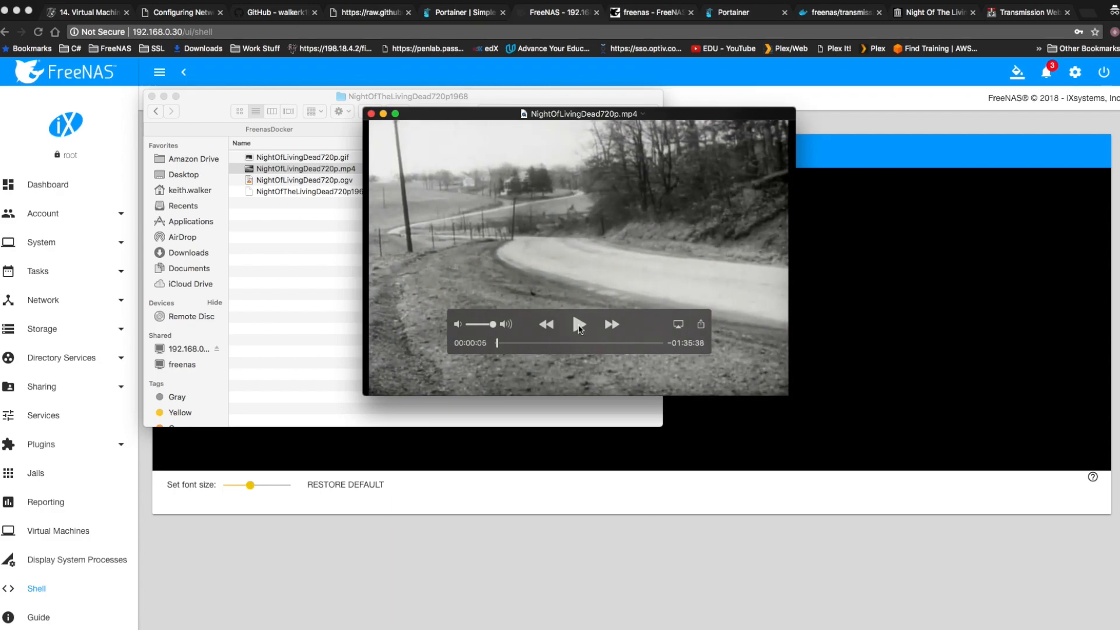
{"action": "left_click", "coordinate": [371, 114]}
{"action": "left_click", "coordinate": [151, 97]}
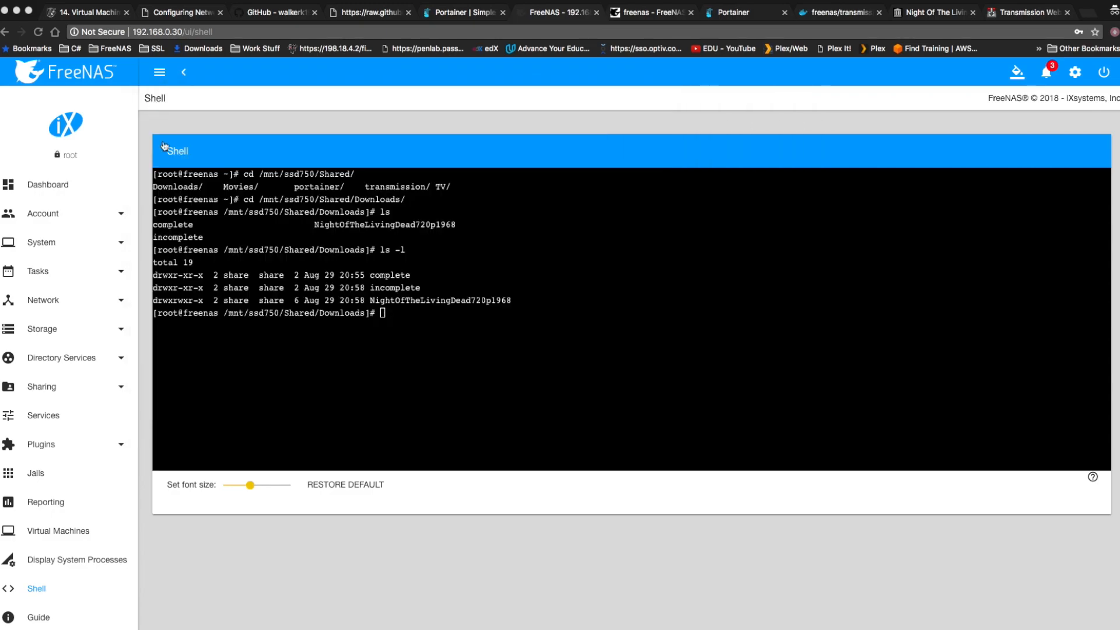